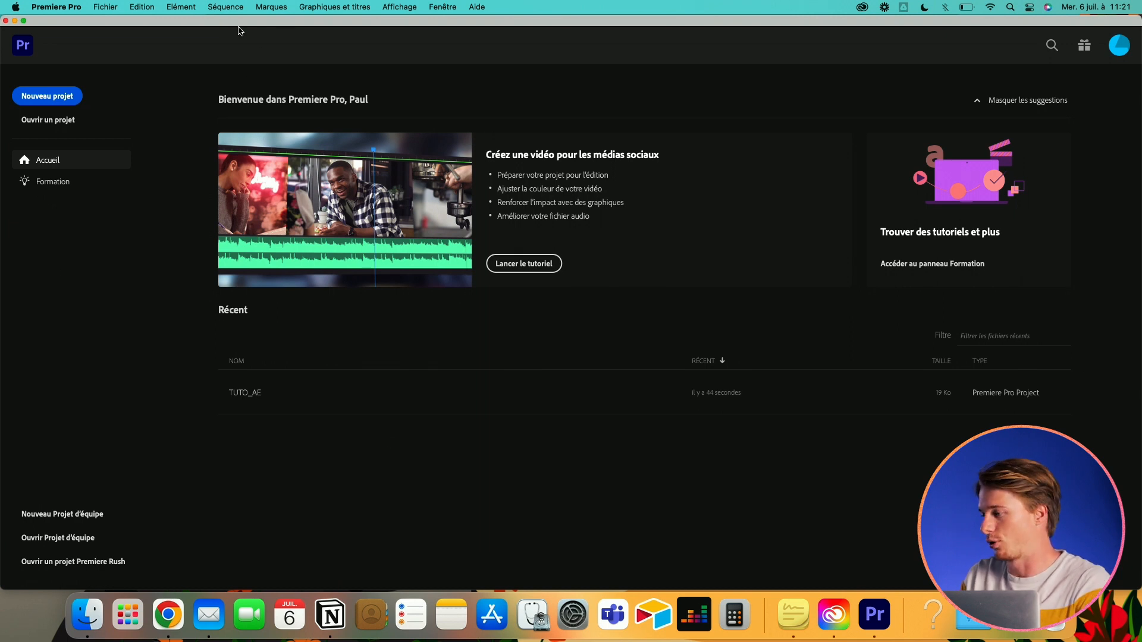
Step: Create a project named TUTO_PR in the Documents folder, with automatic sequence creation turned off
{"action": "left_click", "coordinate": [41, 98]}
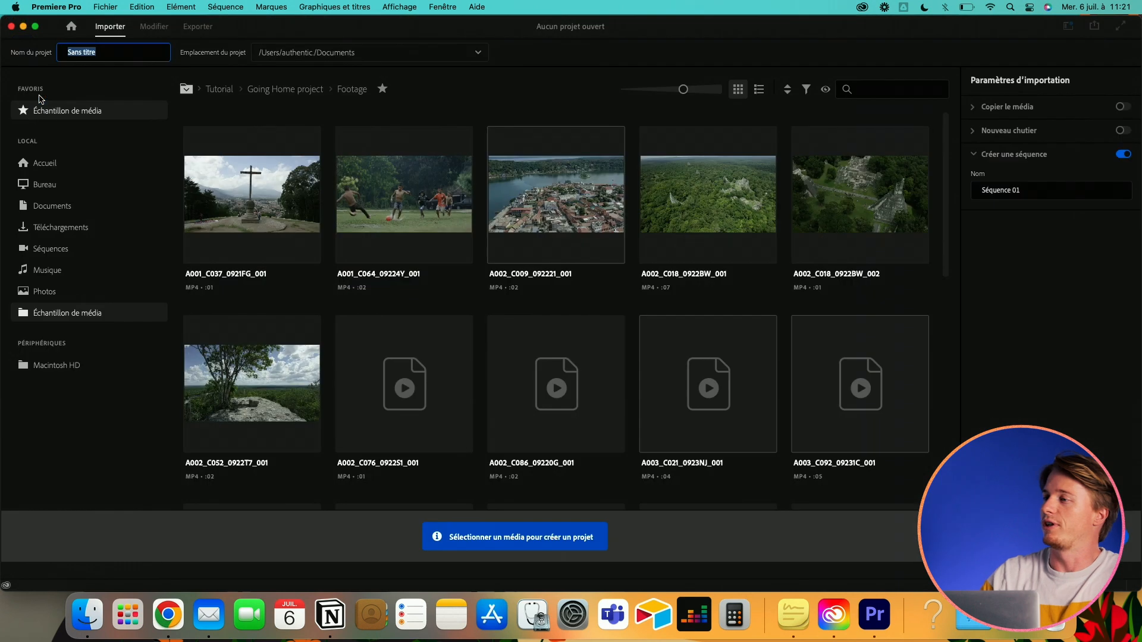
{"action": "triple_click", "coordinate": [96, 51]}
{"action": "type", "text": "TUTO_PR"}
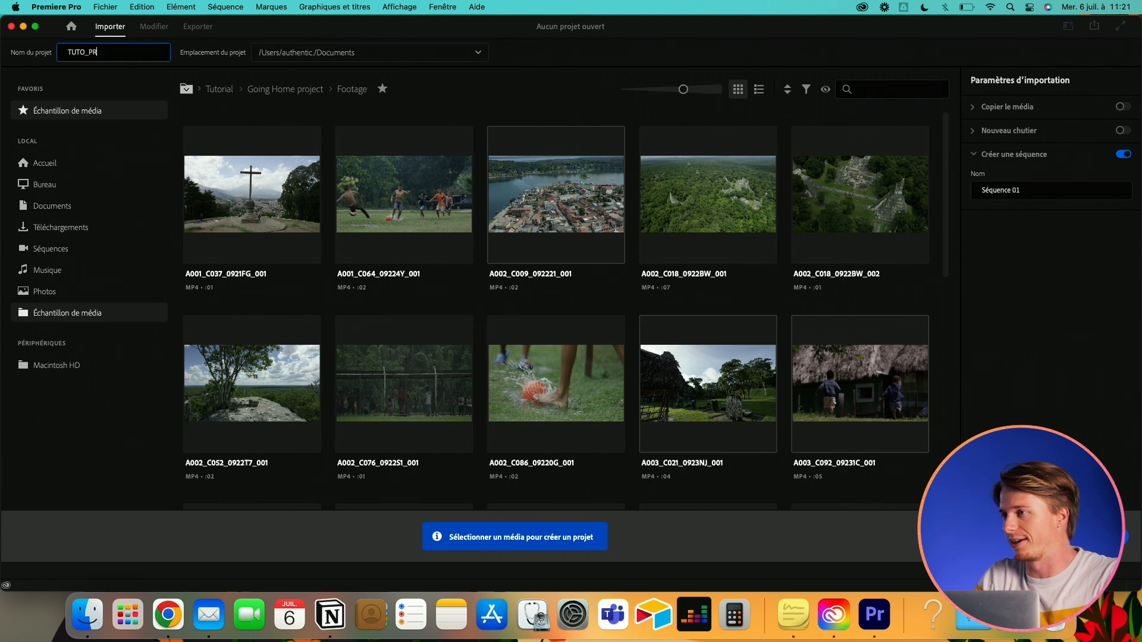
{"action": "left_click", "coordinate": [322, 52]}
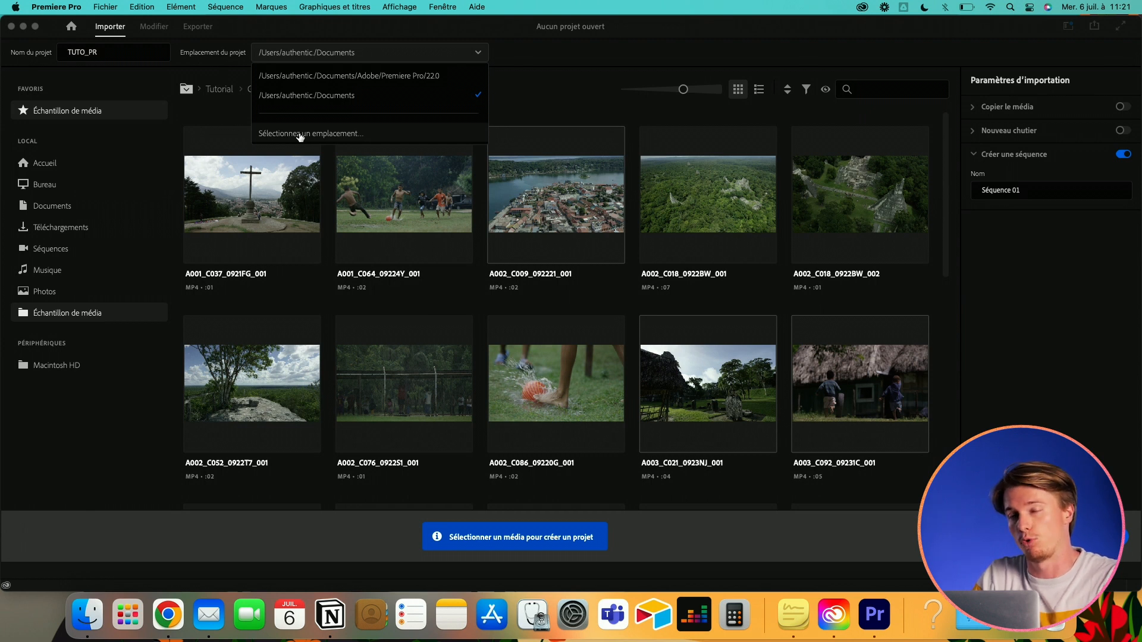
{"action": "left_click", "coordinate": [333, 96]}
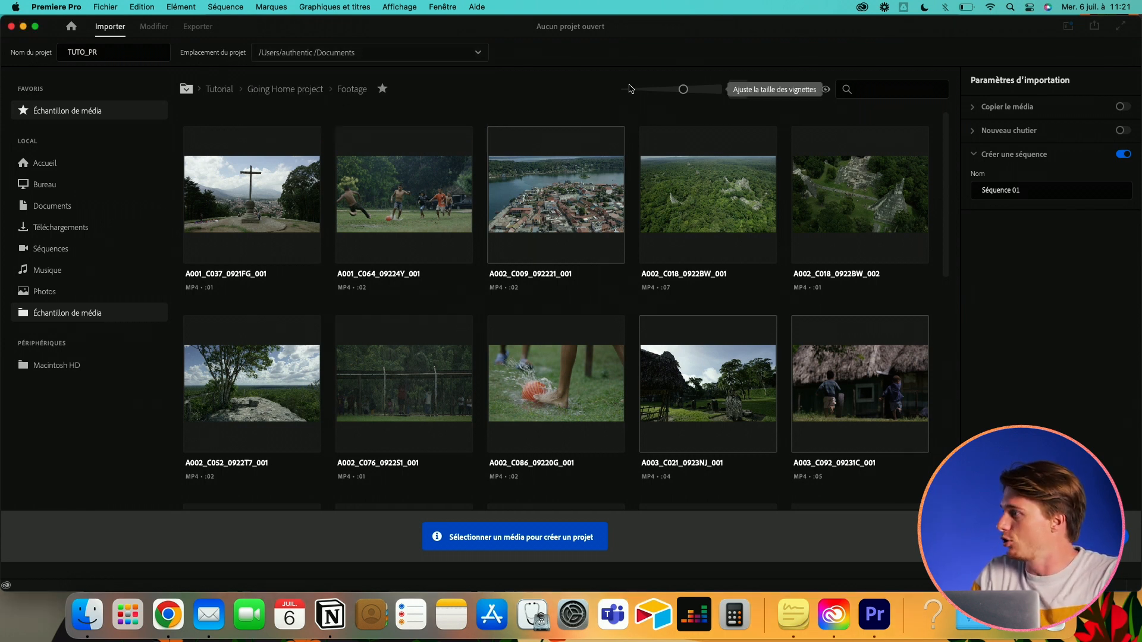
{"action": "left_click", "coordinate": [1123, 155]}
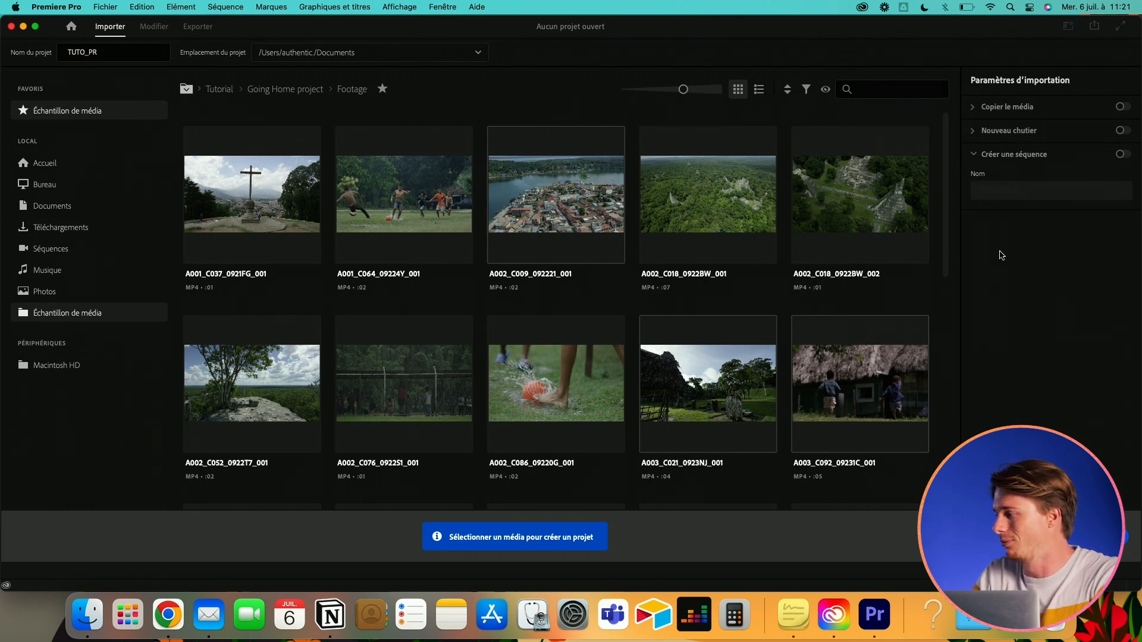
{"action": "left_click", "coordinate": [1107, 537]}
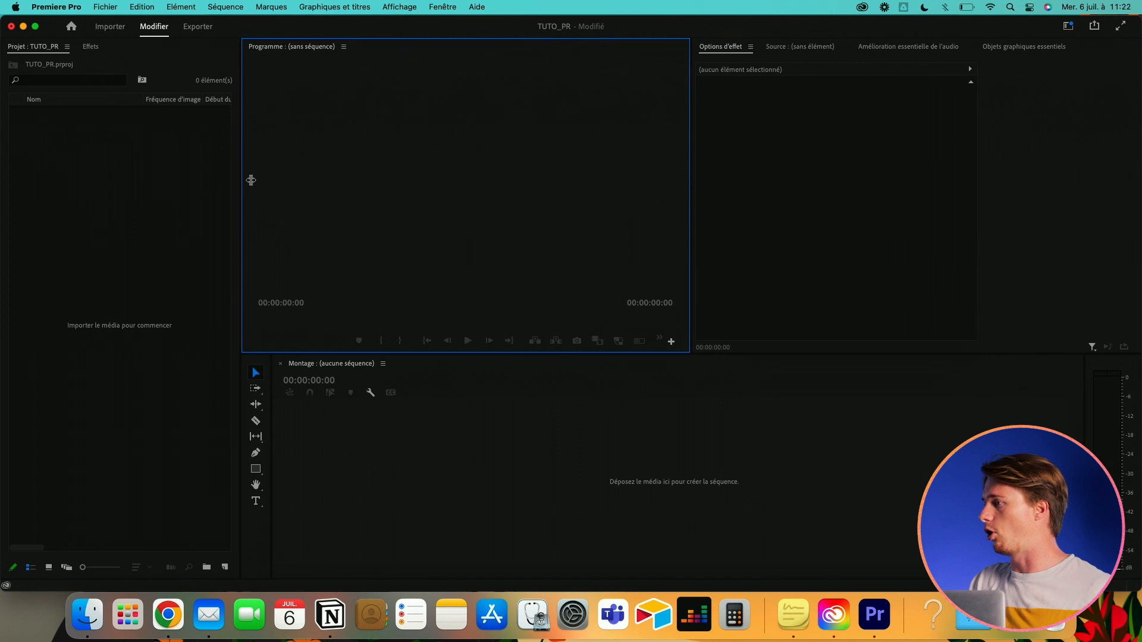
Step: Move the Program monitor to the far side of the effect controls group and widen it by narrowing that group
{"action": "left_click_drag", "start_coordinate": [300, 49], "coordinate": [1125, 158]}
{"action": "left_click_drag", "start_coordinate": [692, 179], "coordinate": [523, 213]}
{"action": "left_click", "coordinate": [156, 224]}
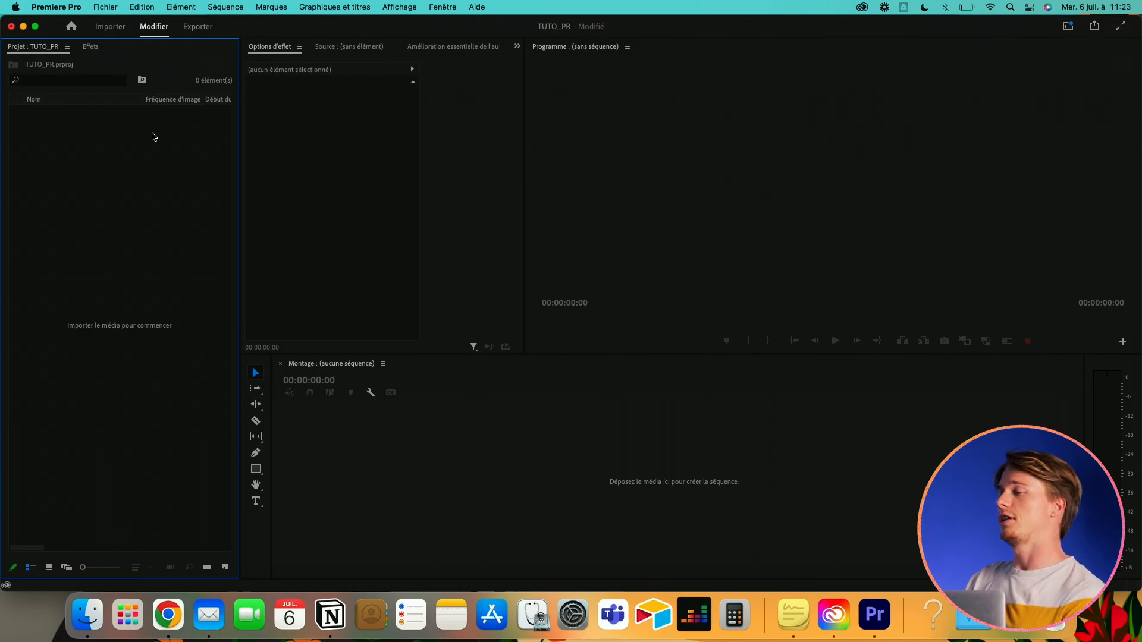
Step: Examine the effect categories, including the audio transitions, video effects and the Fondu folder of the video transitions
{"action": "left_click", "coordinate": [91, 47]}
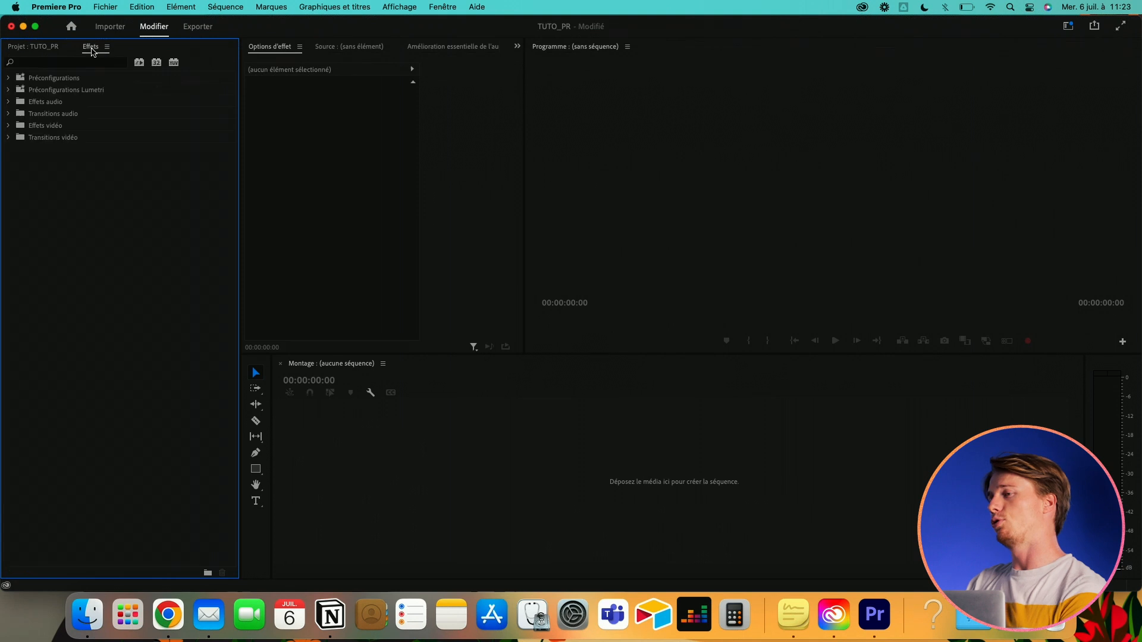
{"action": "left_click", "coordinate": [53, 48]}
{"action": "left_click", "coordinate": [86, 48]}
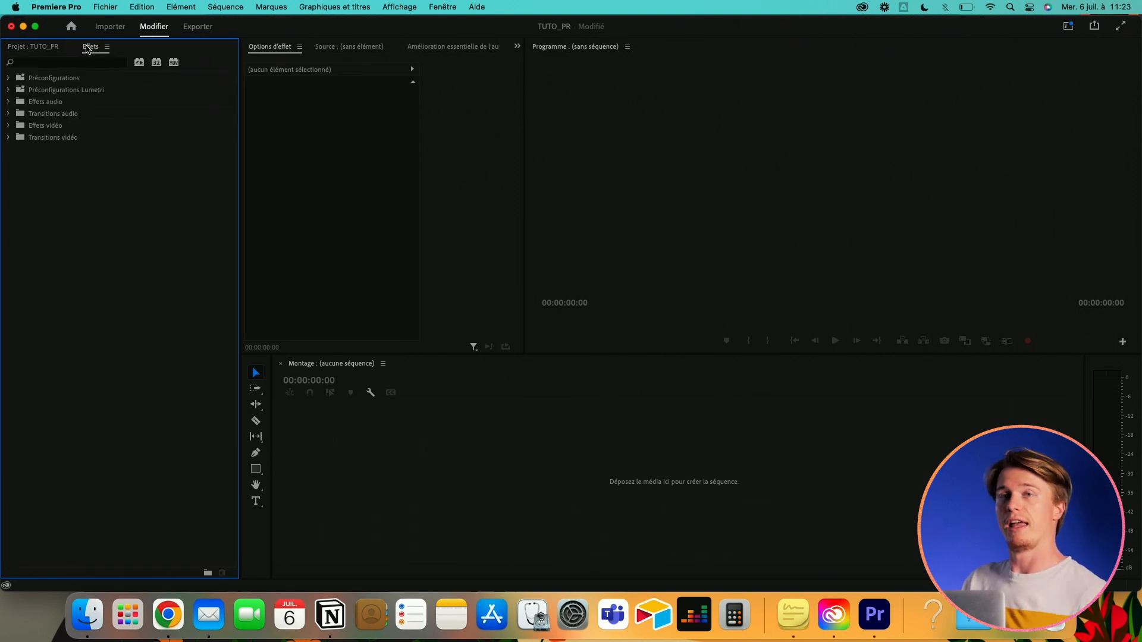
{"action": "left_click", "coordinate": [8, 138]}
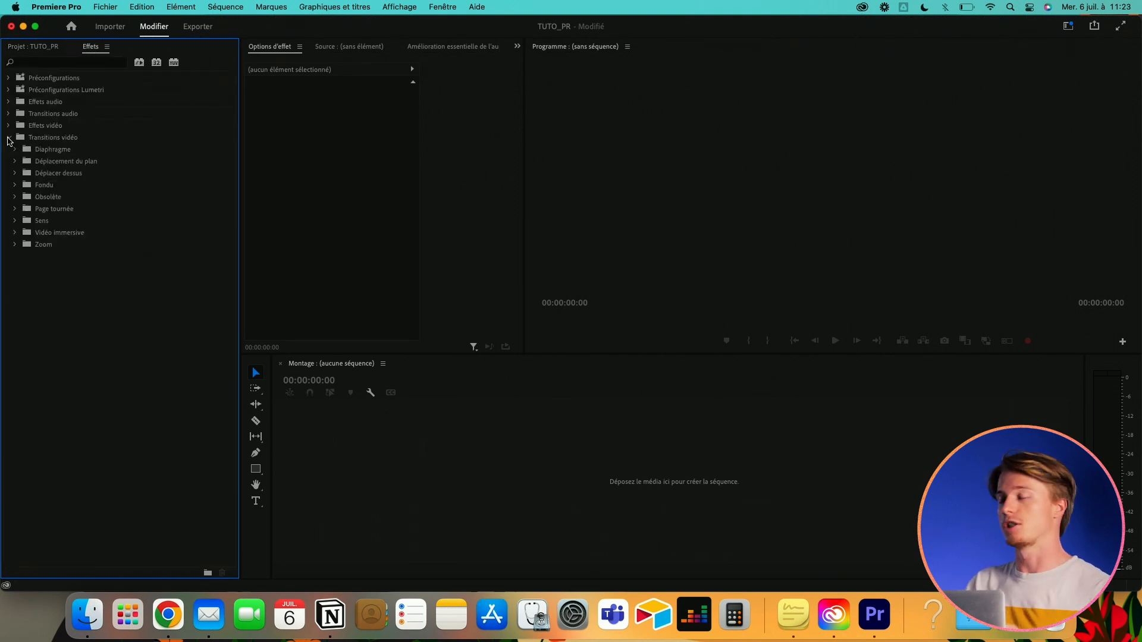
{"action": "left_click", "coordinate": [8, 126]}
{"action": "left_click", "coordinate": [7, 113]}
{"action": "left_click", "coordinate": [7, 115]}
{"action": "left_click", "coordinate": [9, 126]}
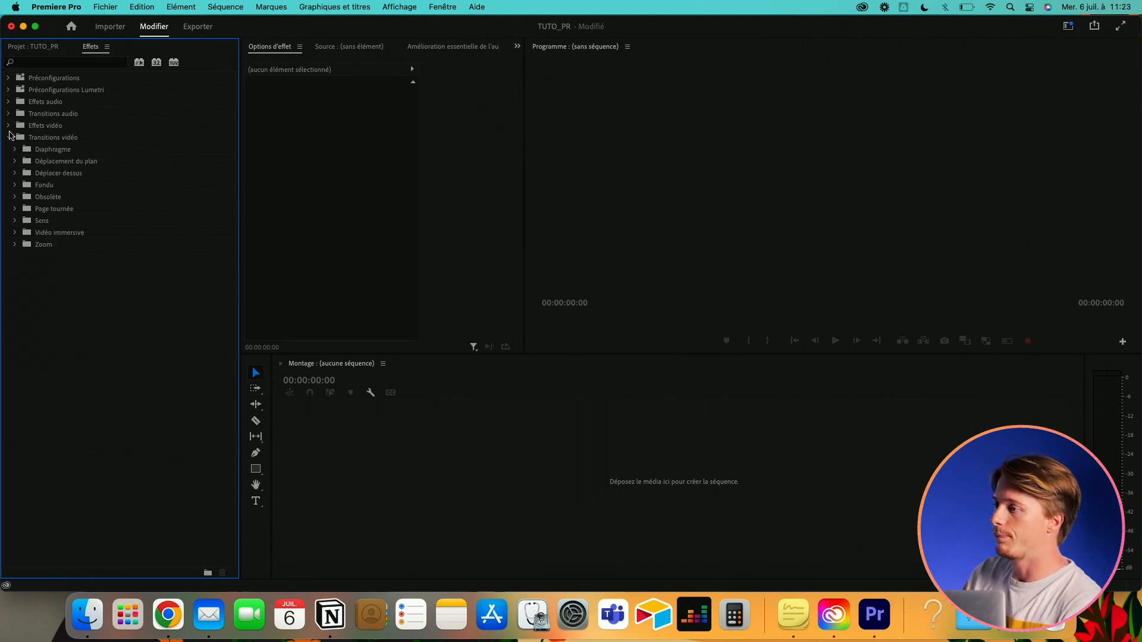
{"action": "left_click", "coordinate": [9, 138]}
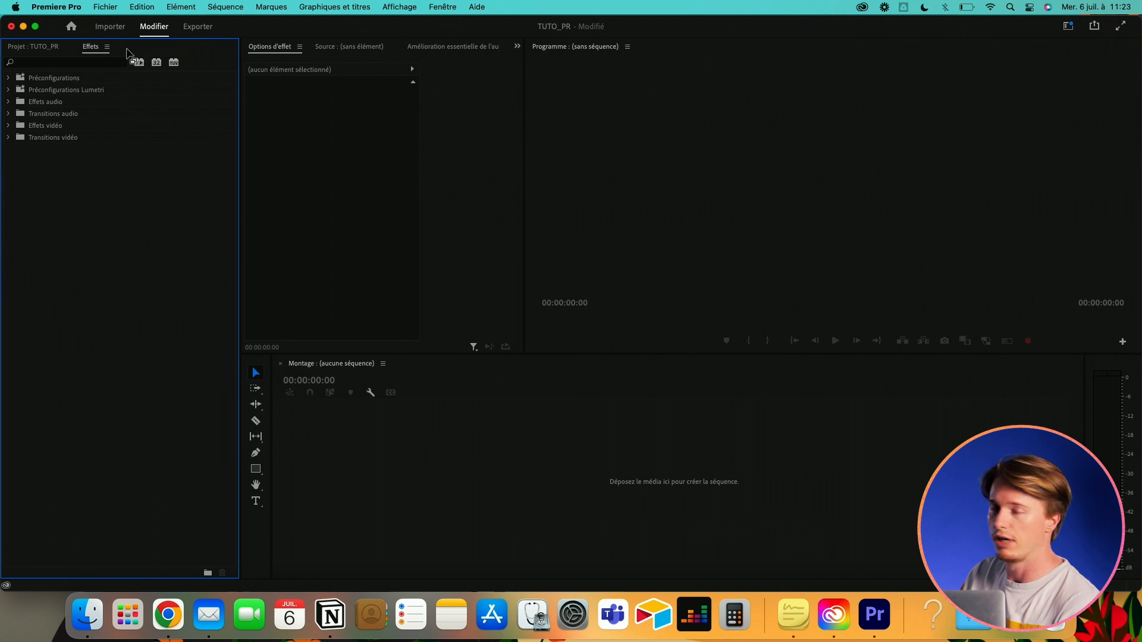
{"action": "left_click", "coordinate": [9, 139]}
{"action": "left_click", "coordinate": [14, 186]}
{"action": "left_click", "coordinate": [14, 185]}
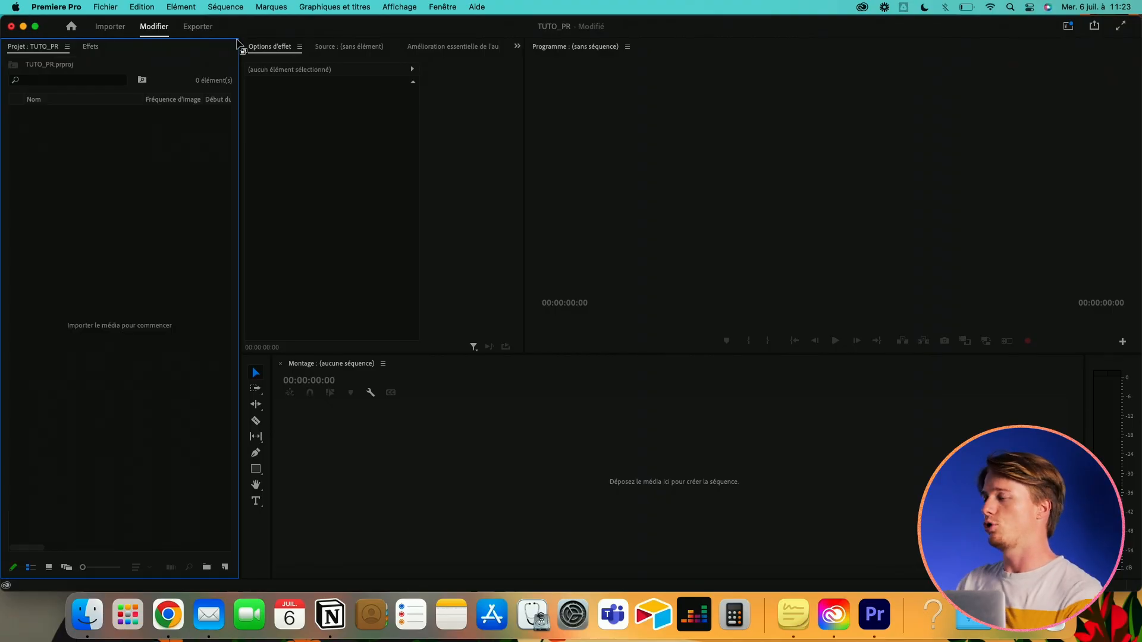
{"action": "left_click", "coordinate": [351, 169]}
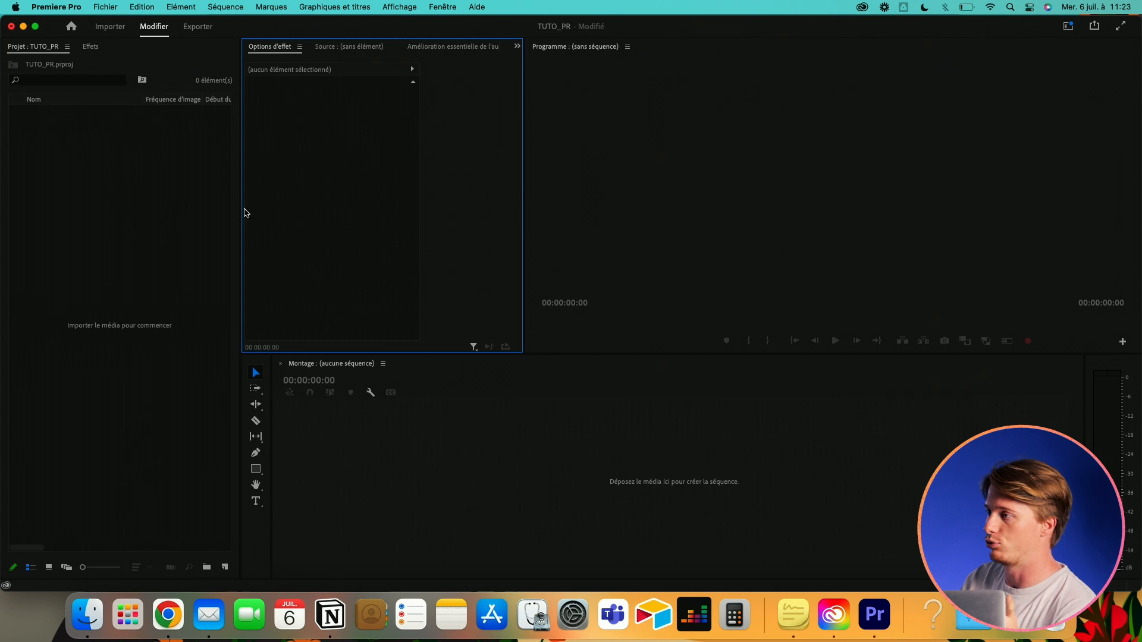
{"action": "left_click", "coordinate": [90, 46]}
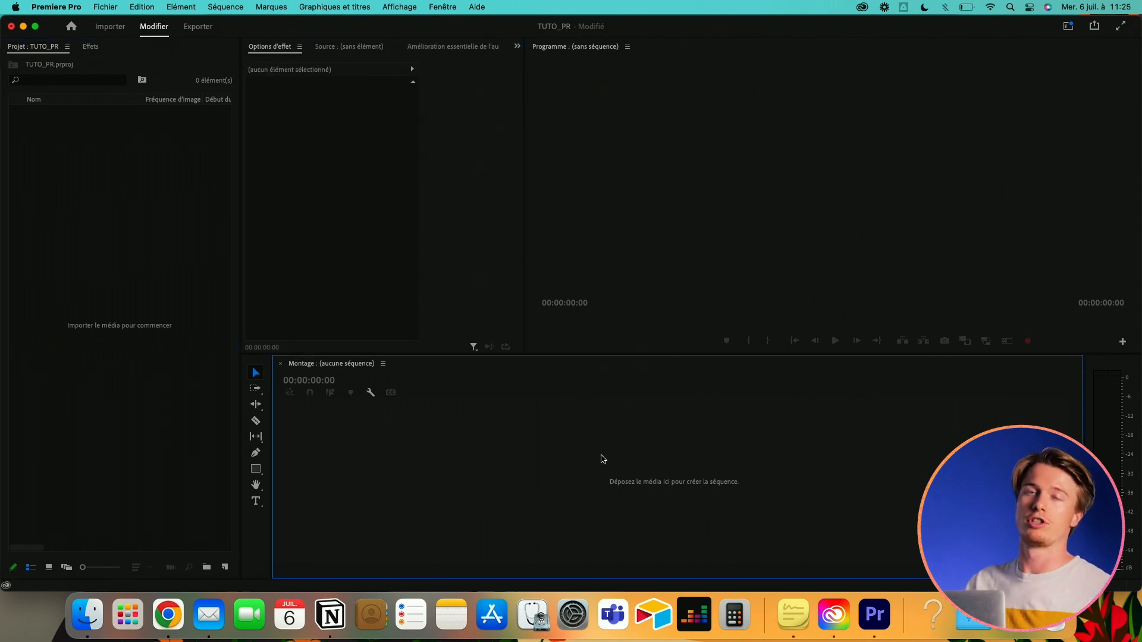
{"action": "left_click", "coordinate": [653, 168]}
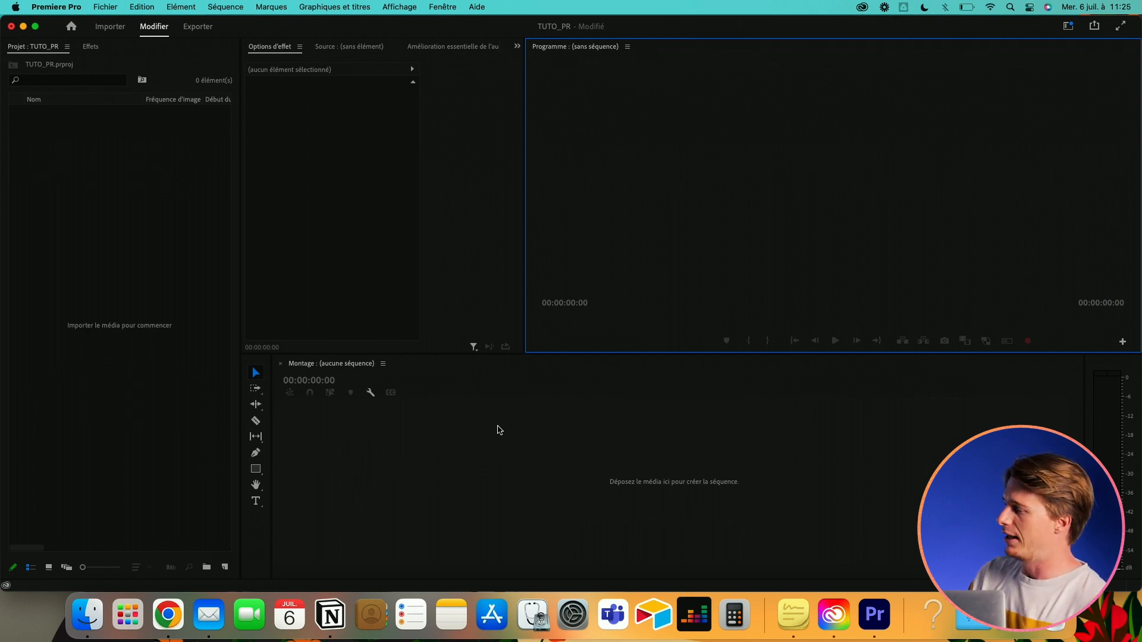
{"action": "left_click", "coordinate": [384, 489]}
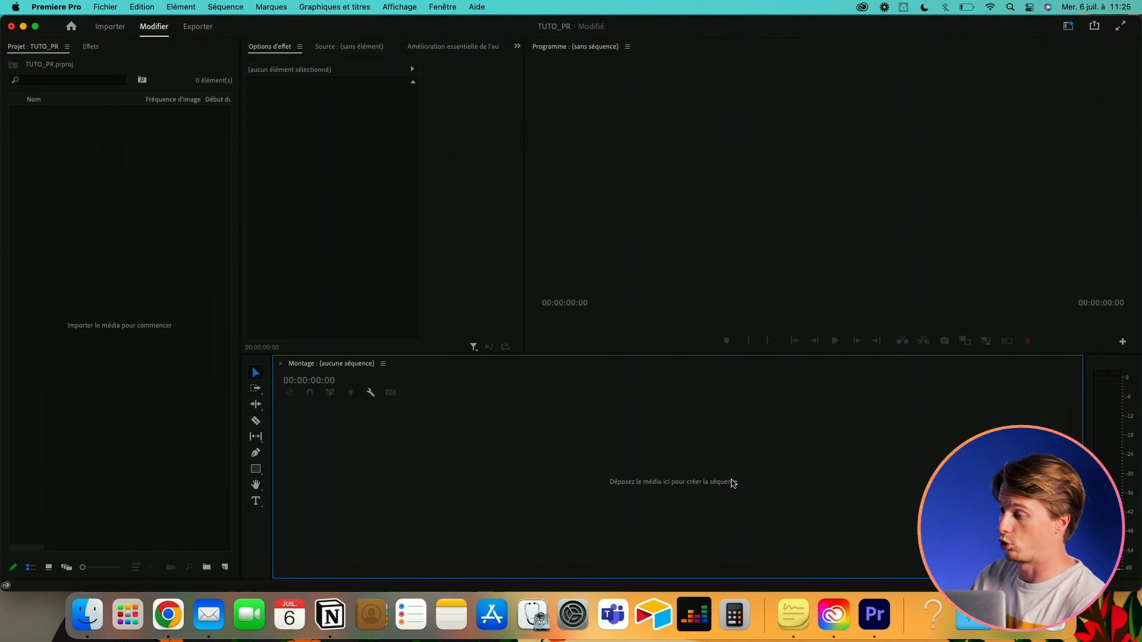
{"action": "left_click", "coordinate": [257, 531]}
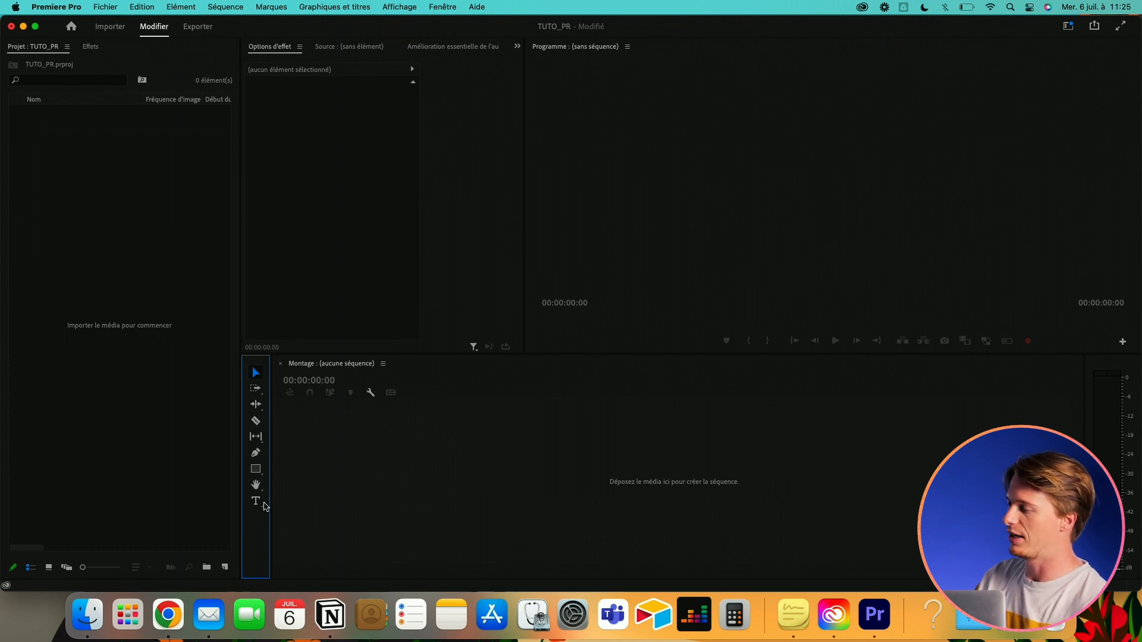
{"action": "left_click", "coordinate": [777, 441]}
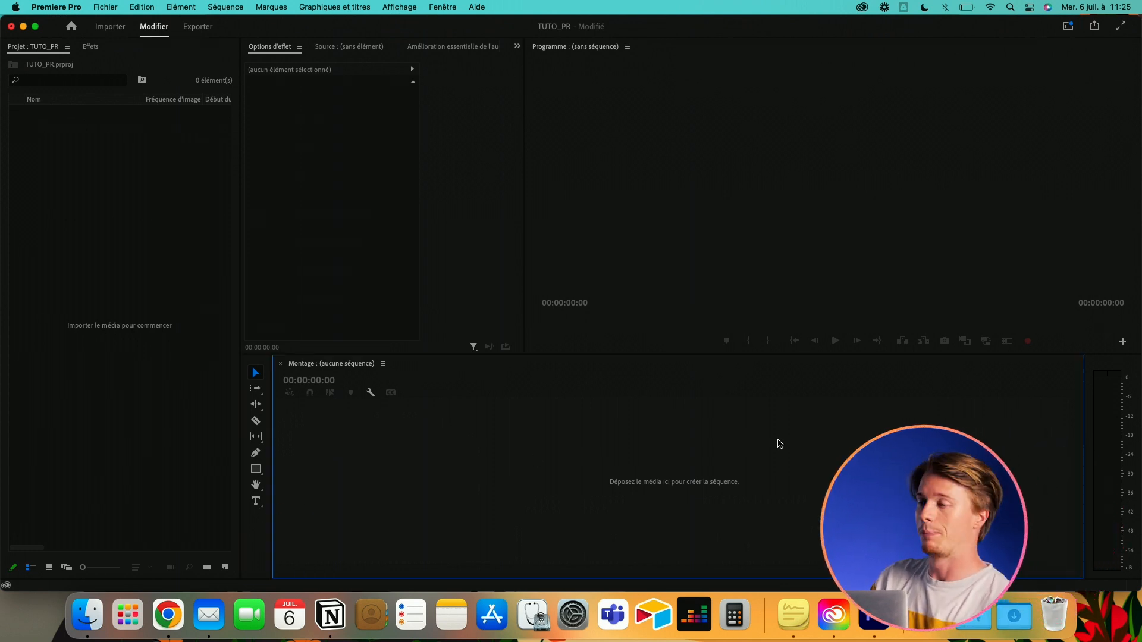
{"action": "left_click", "coordinate": [1108, 426]}
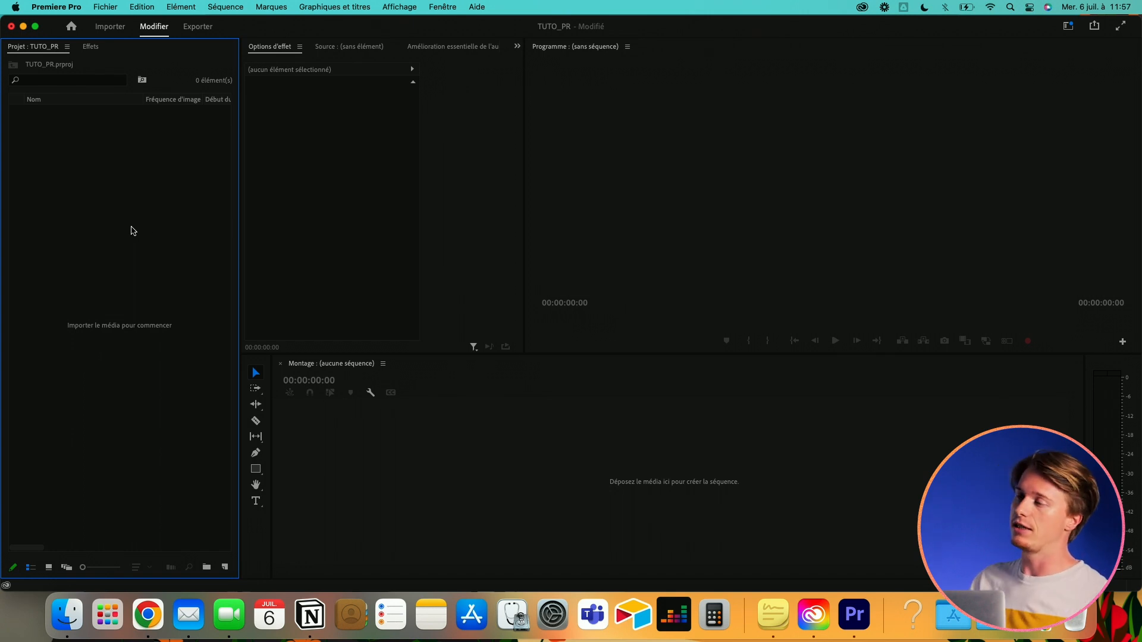
Step: Import the IMAGE and SON folders together into the project and check the contents of both bins
{"action": "double_click", "coordinate": [133, 230]}
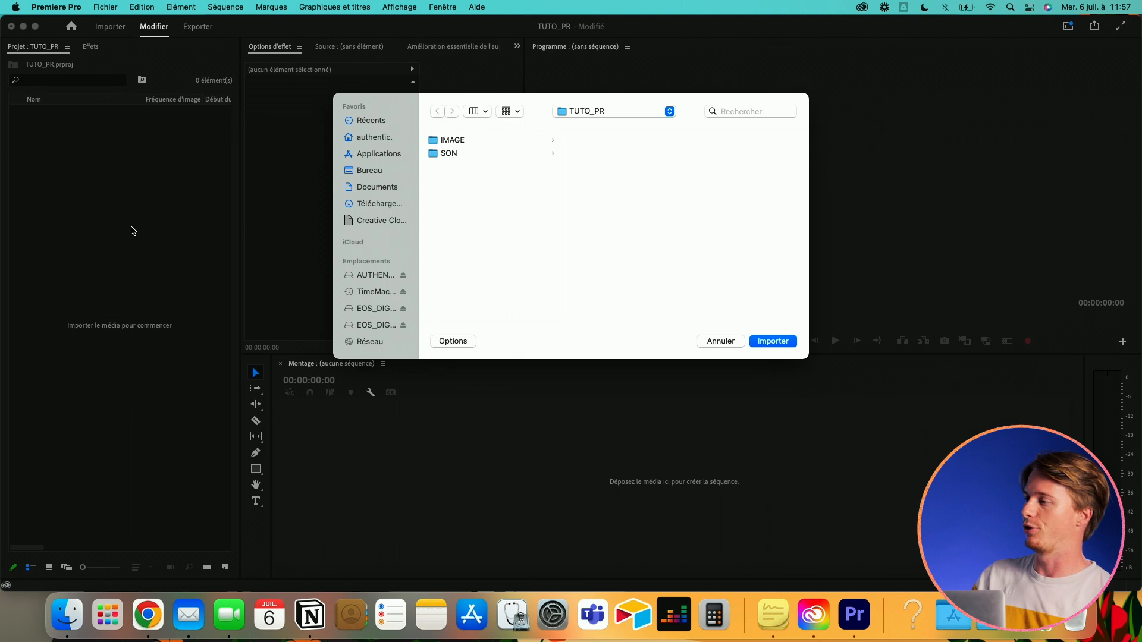
{"action": "left_click", "coordinate": [453, 140]}
{"action": "left_click", "coordinate": [455, 153]}
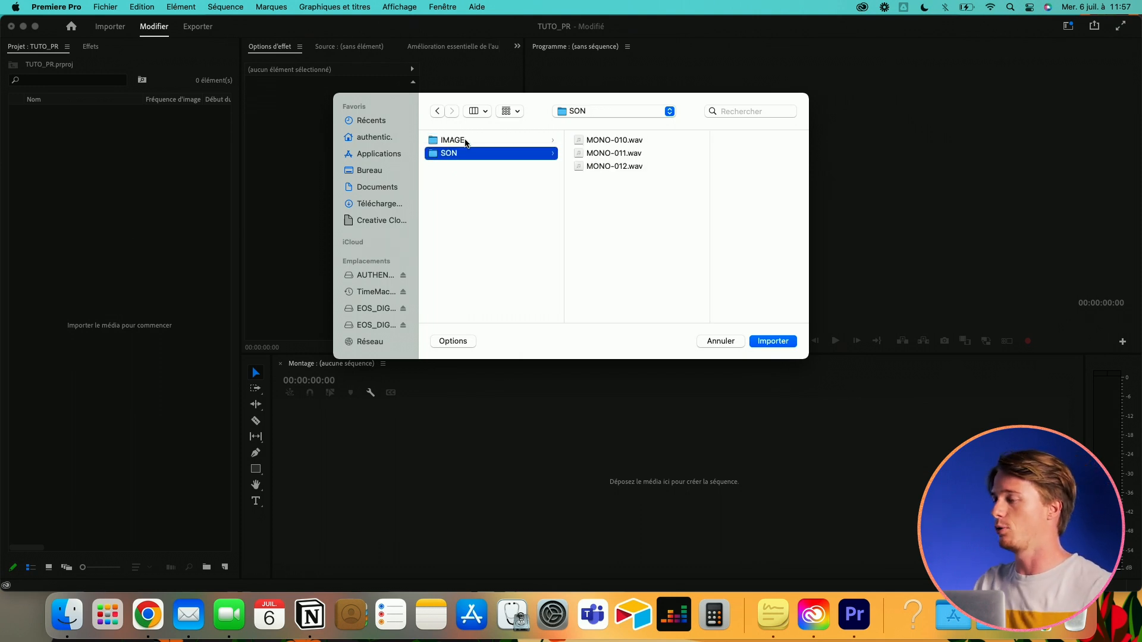
{"action": "left_click", "coordinate": [467, 143], "text": "shift"}
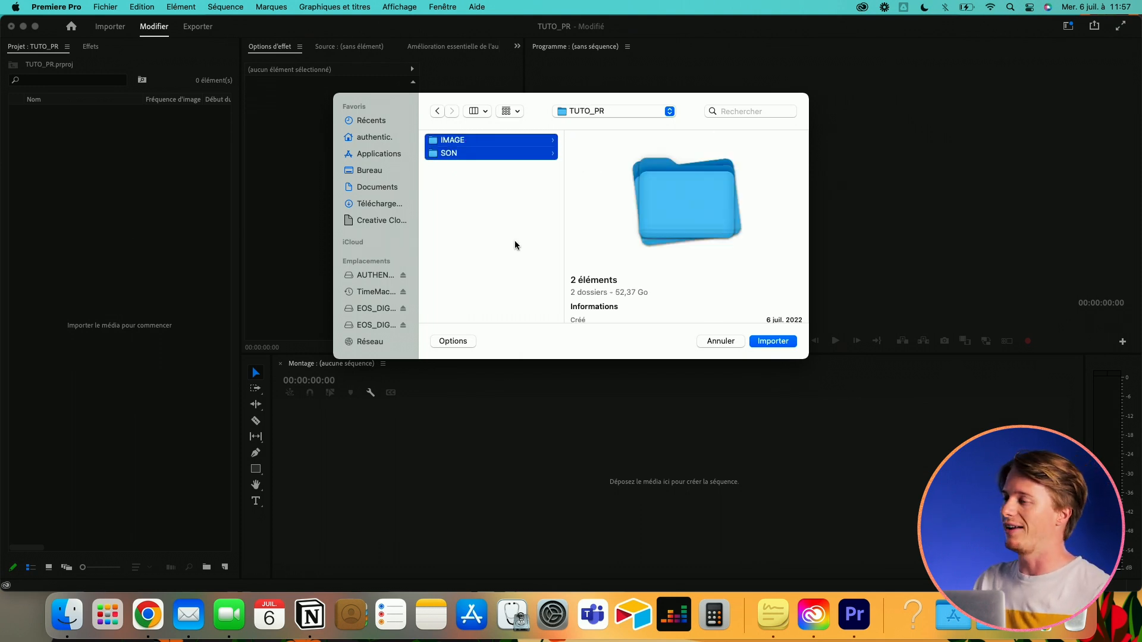
{"action": "key", "text": "Return"}
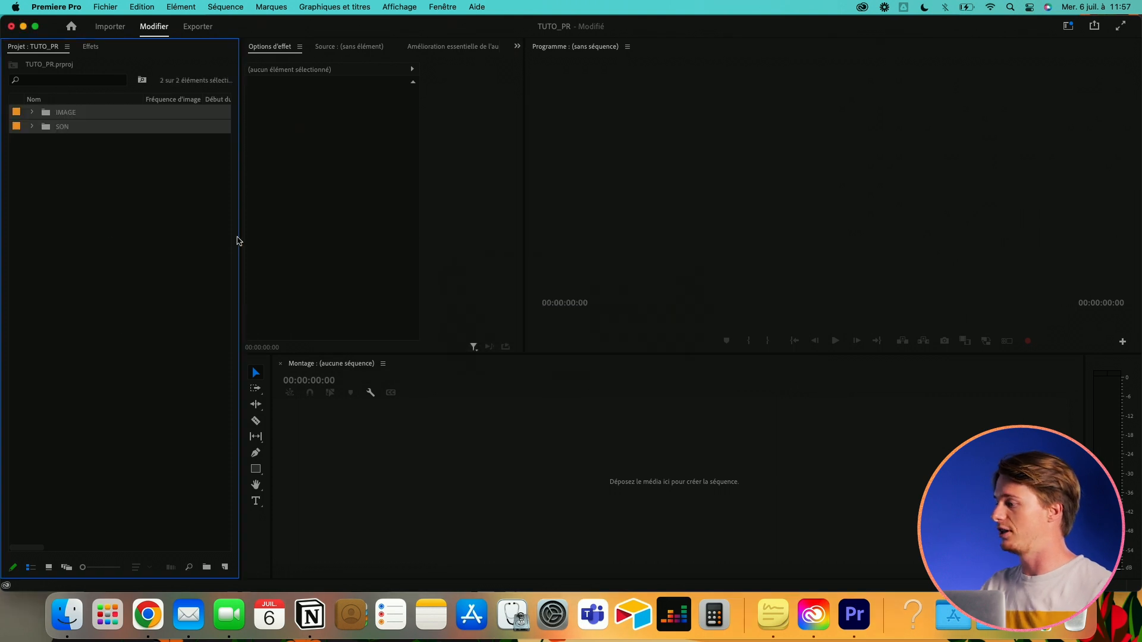
{"action": "left_click", "coordinate": [115, 175]}
{"action": "left_click", "coordinate": [32, 113]}
{"action": "left_click", "coordinate": [32, 113]}
{"action": "left_click", "coordinate": [32, 126]}
{"action": "left_click", "coordinate": [32, 127]}
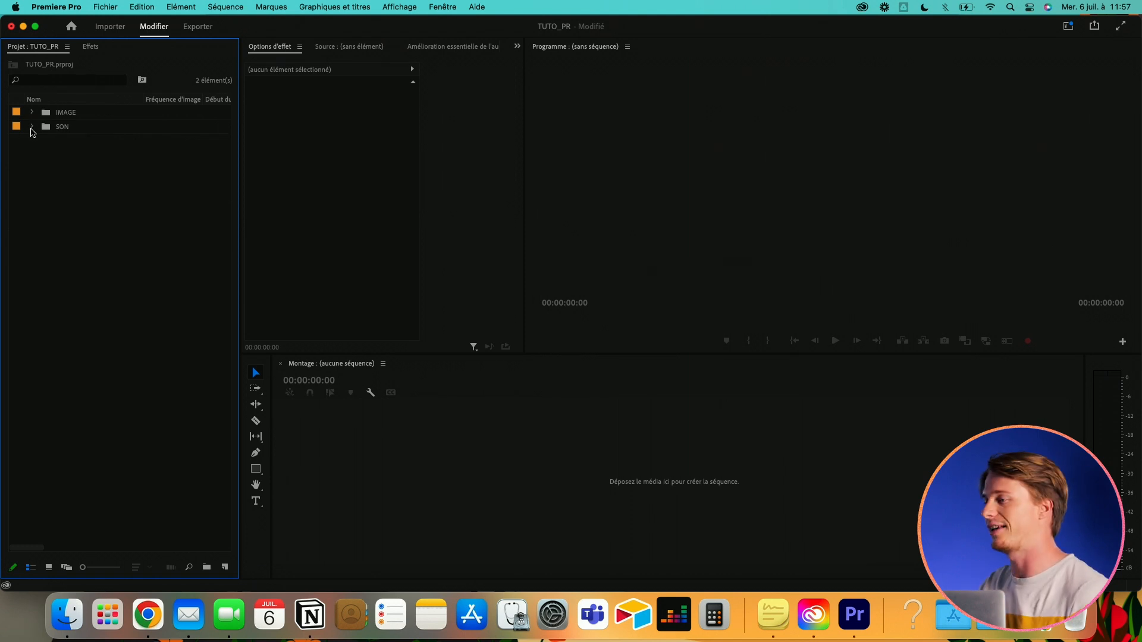
Step: Create a bin named RUSHES, move the IMAGE and SON bins into it, and collapse it
{"action": "key", "text": "super+b"}
{"action": "type", "text": "RUSHES"}
{"action": "left_click", "coordinate": [31, 183]}
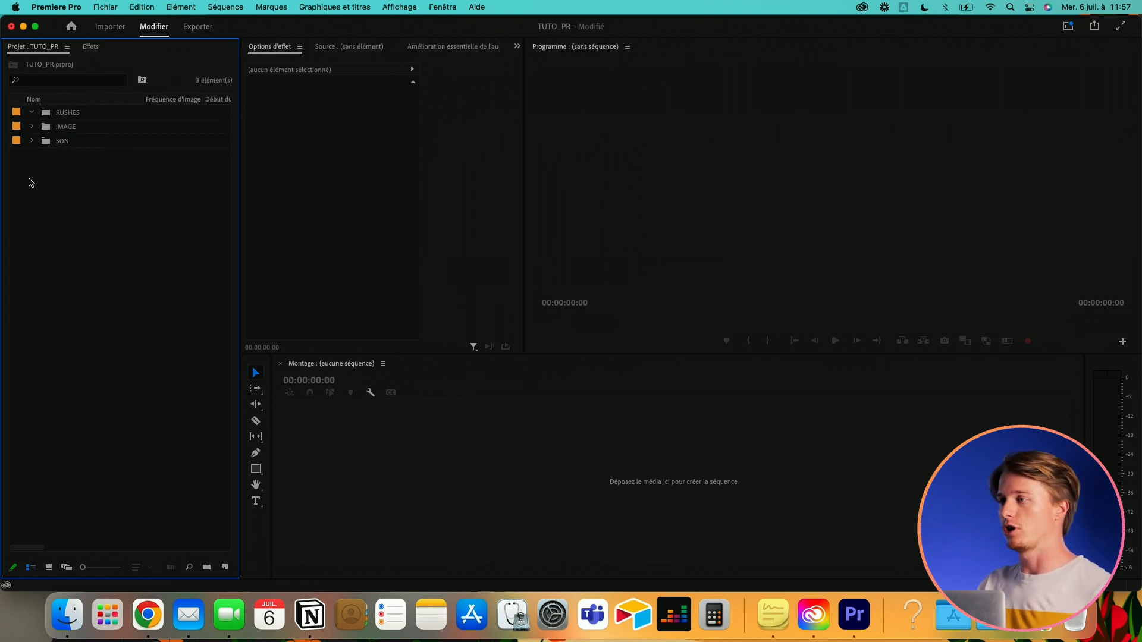
{"action": "left_click_drag", "start_coordinate": [63, 143], "coordinate": [68, 115]}
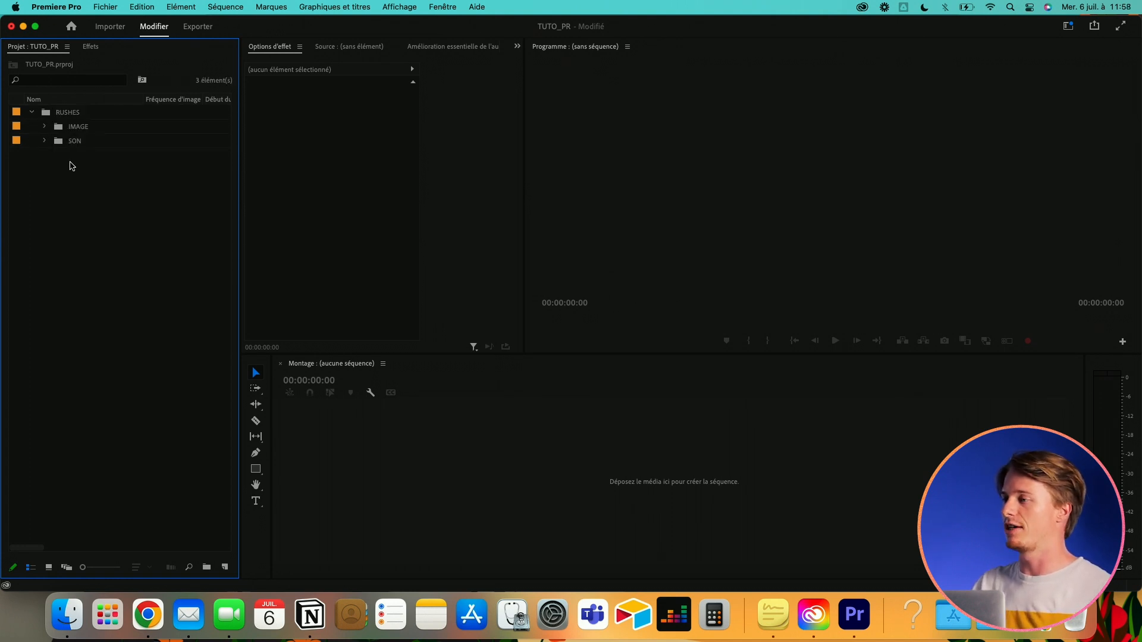
{"action": "left_click", "coordinate": [32, 113]}
{"action": "left_click", "coordinate": [33, 113]}
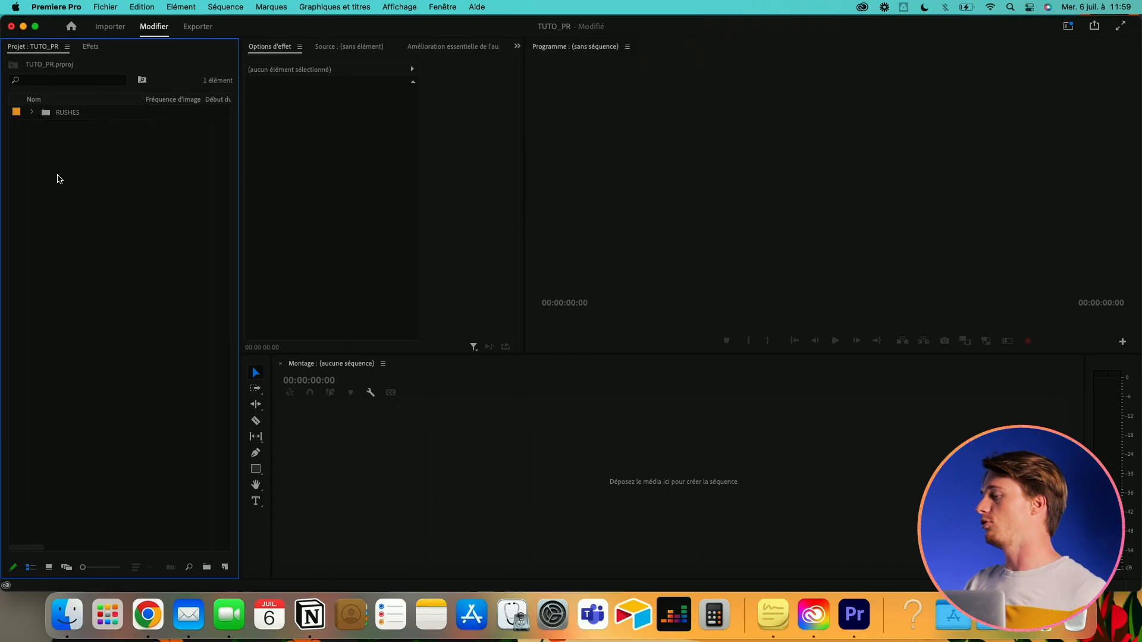
Step: Start a new sequence named TUTO_PR with the DSLR editing mode and a timebase of 25,00 images/seconde
{"action": "key", "text": "super+n"}
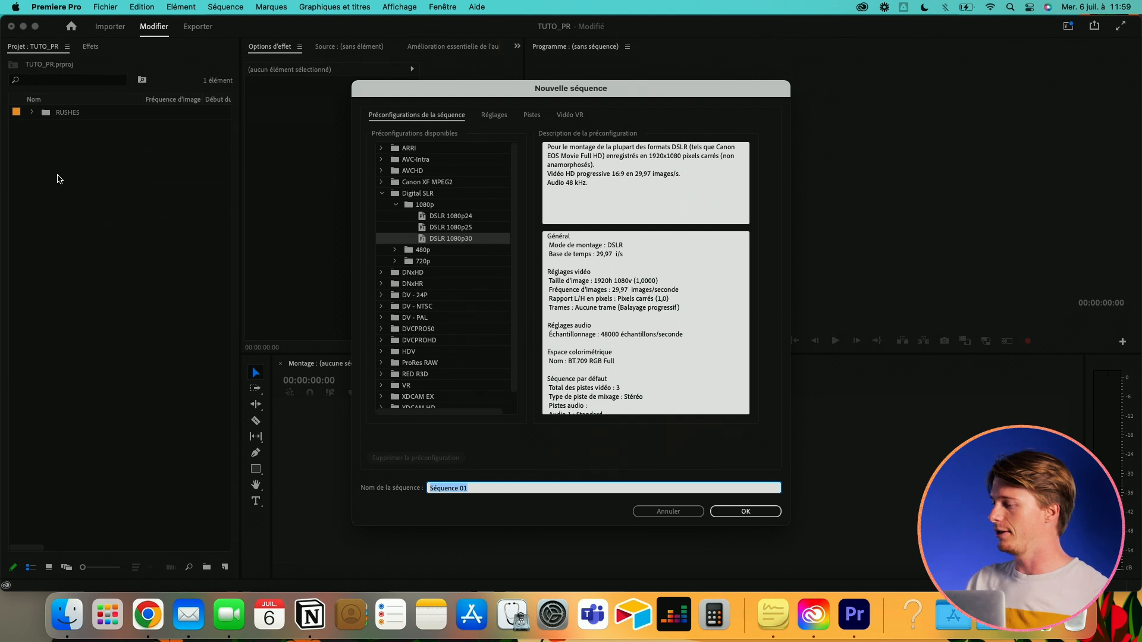
{"action": "type", "text": "TUTO_PR"}
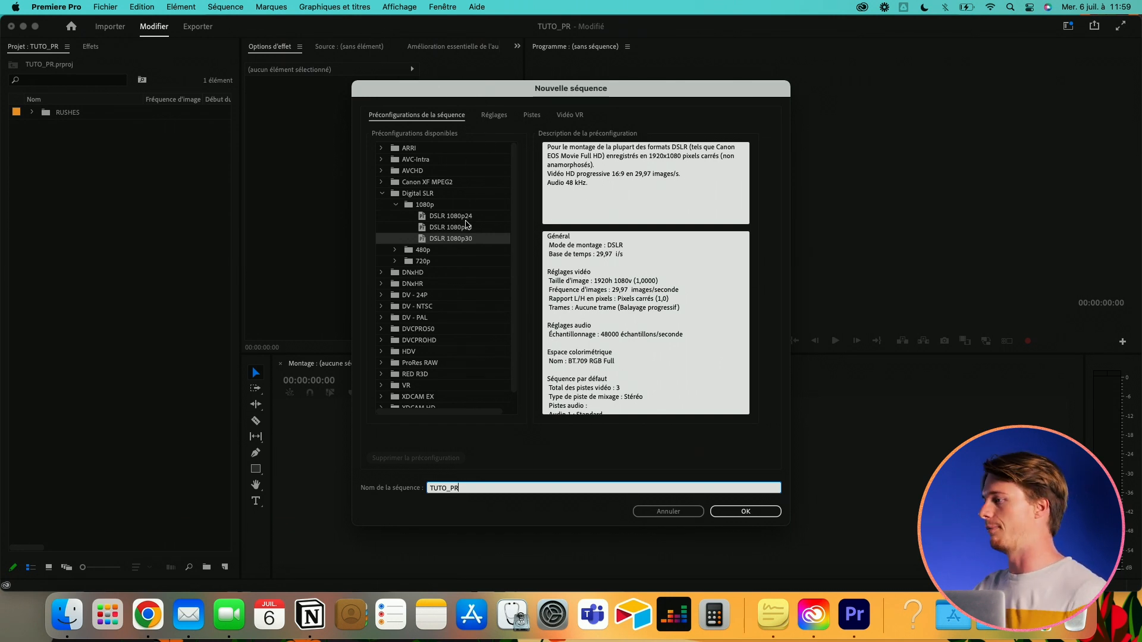
{"action": "left_click", "coordinate": [495, 115]}
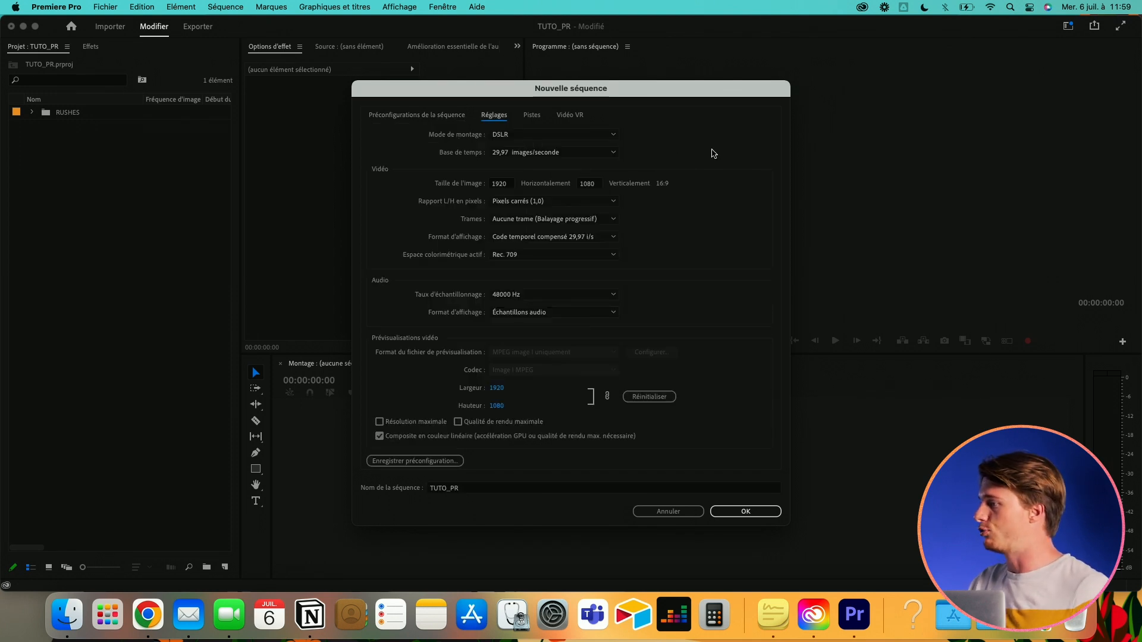
{"action": "left_click", "coordinate": [600, 138]}
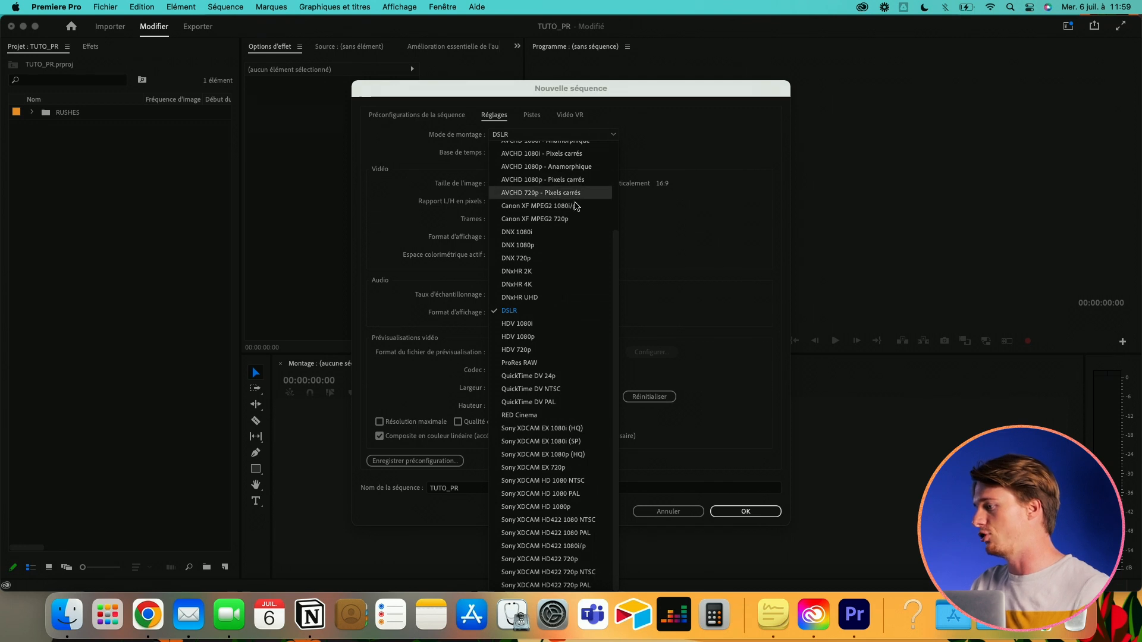
{"action": "left_click", "coordinate": [545, 310]}
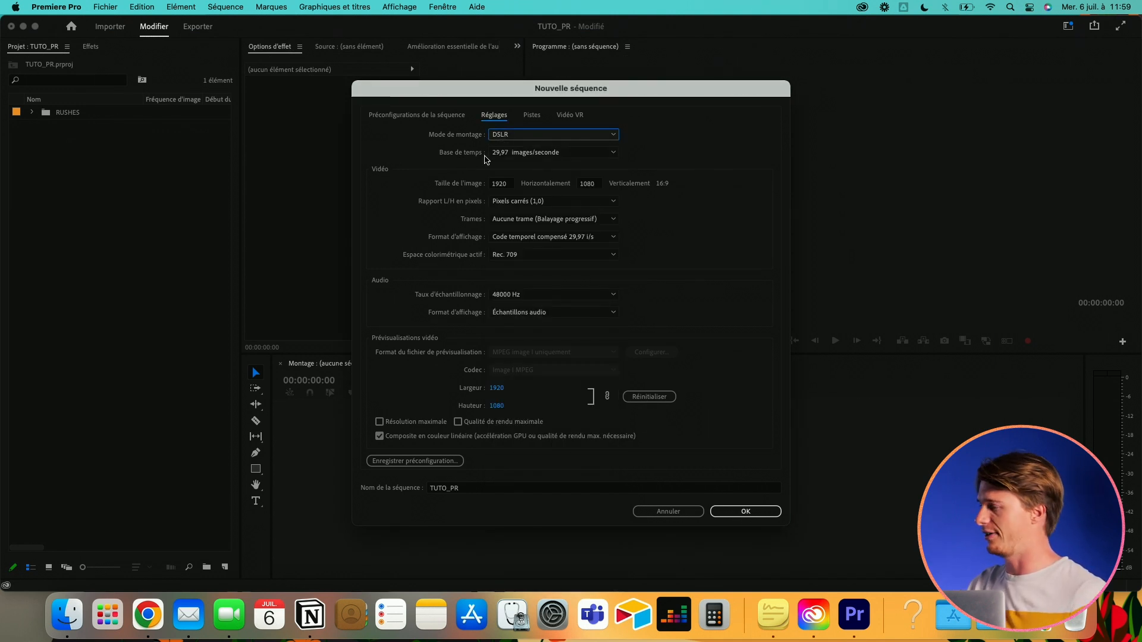
{"action": "left_click", "coordinate": [508, 152]}
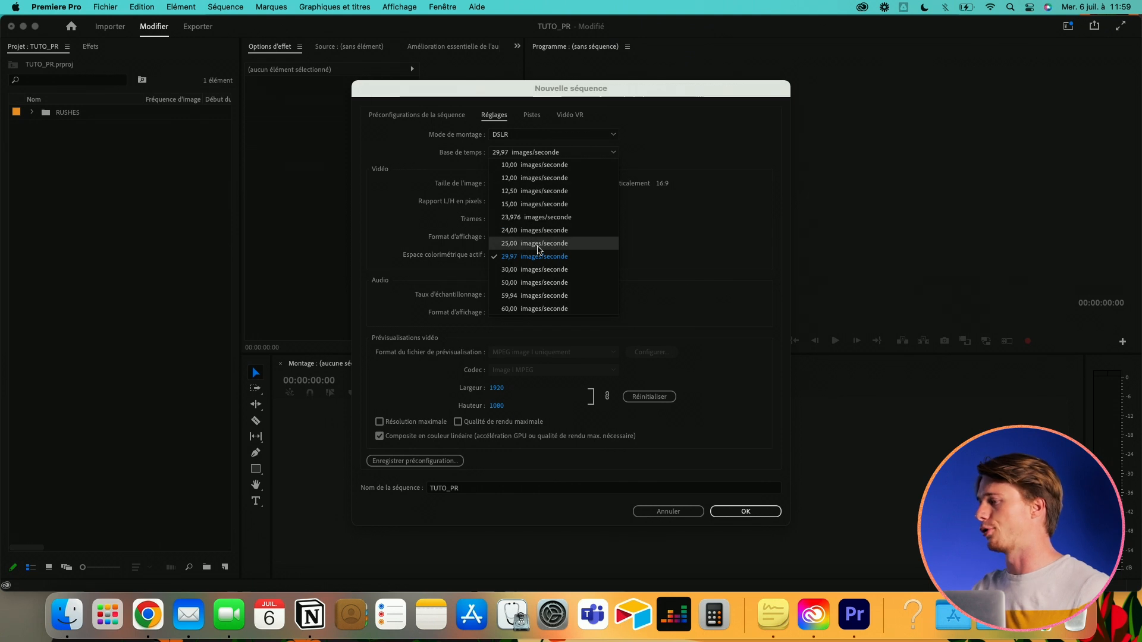
{"action": "left_click", "coordinate": [539, 244]}
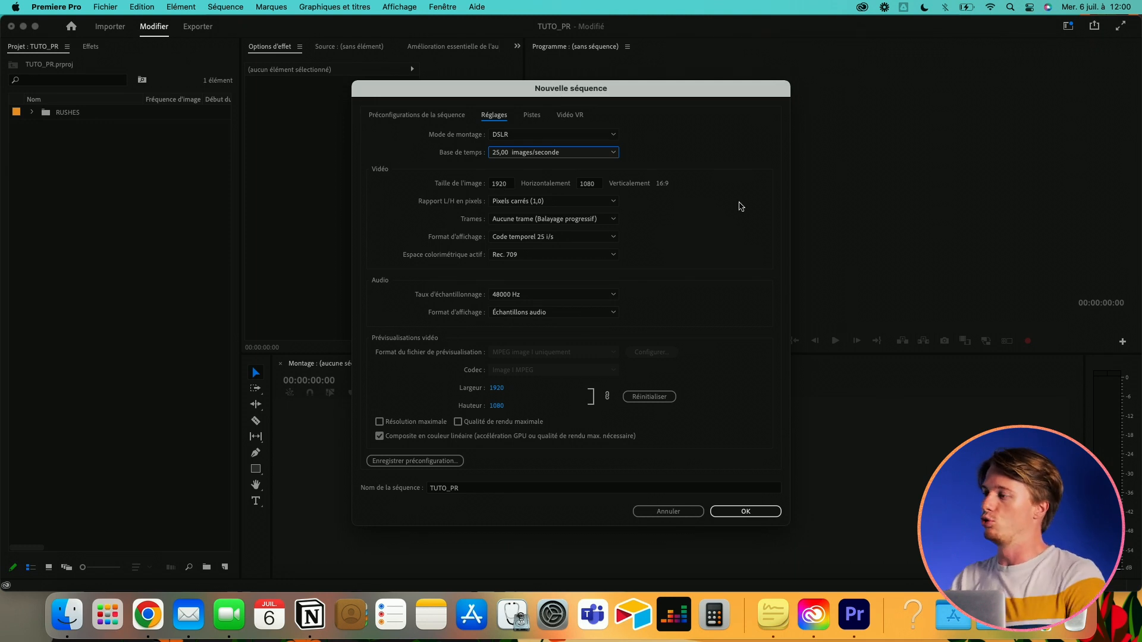
Step: Set the sequence frame size to 3840 horizontally by 2160 vertically
{"action": "double_click", "coordinate": [503, 186]}
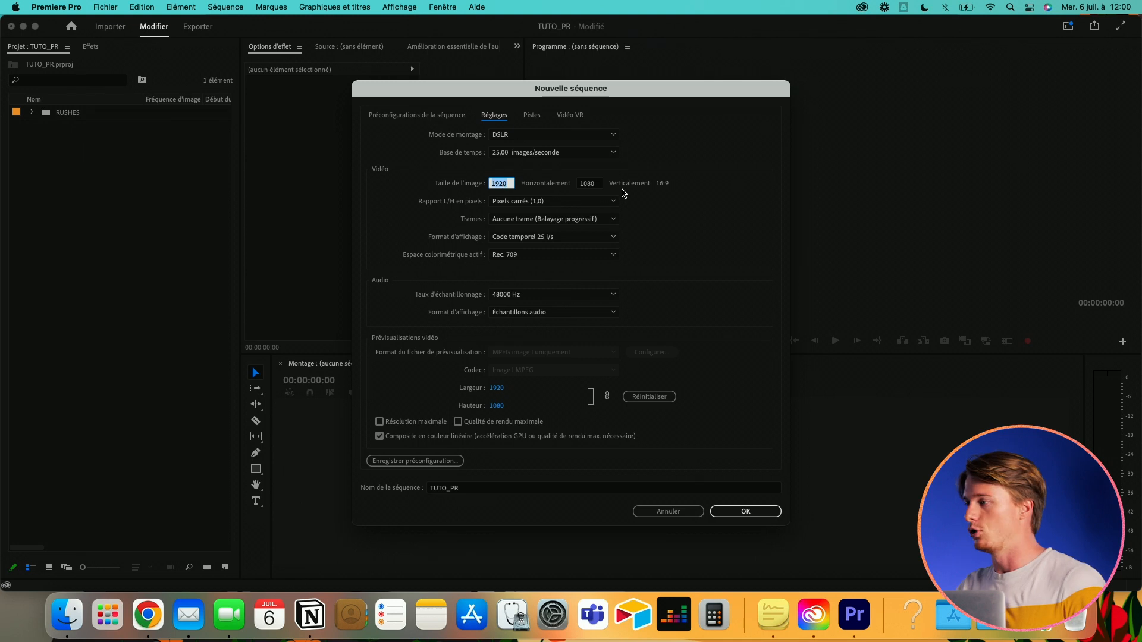
{"action": "type", "text": "38"}
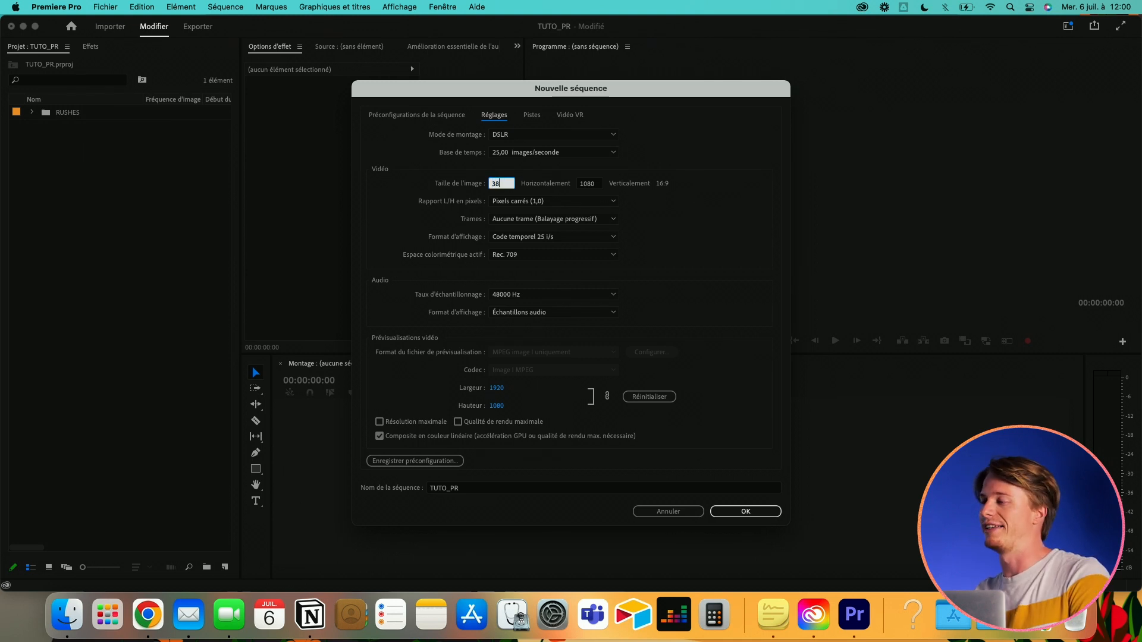
{"action": "type", "text": "40"}
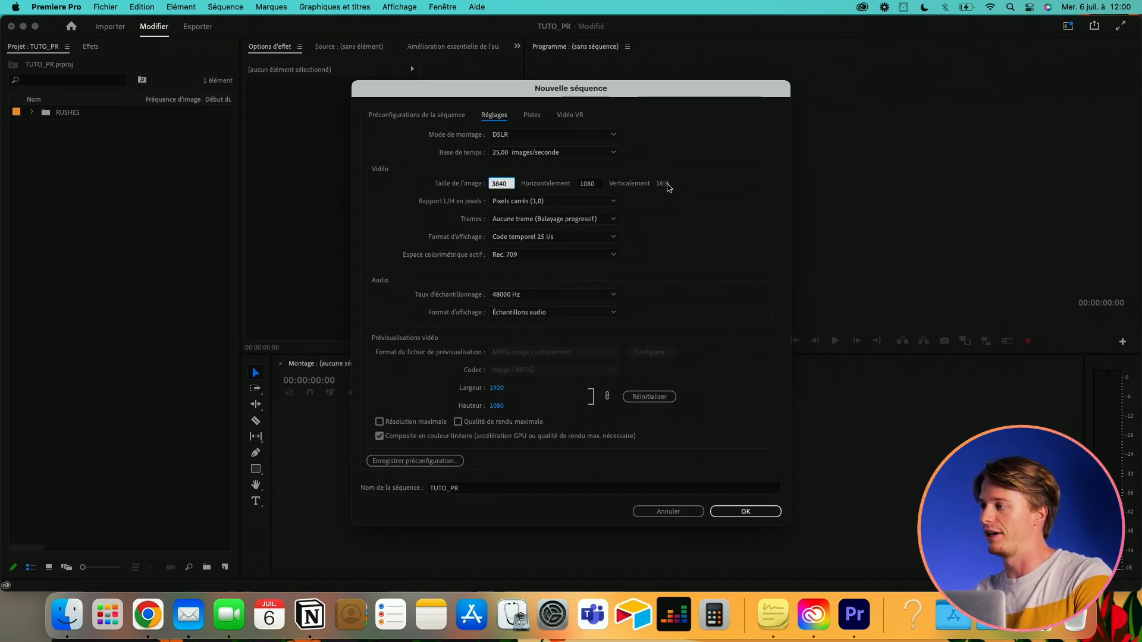
{"action": "double_click", "coordinate": [598, 186]}
{"action": "type", "text": "216"}
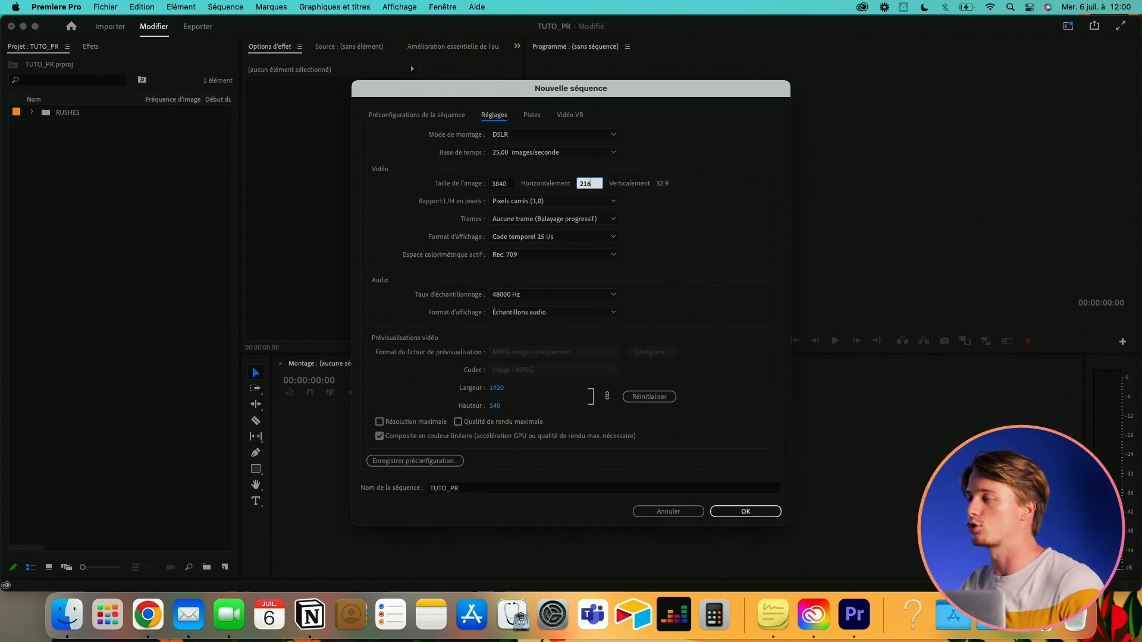
{"action": "type", "text": "0"}
{"action": "left_click", "coordinate": [708, 198]}
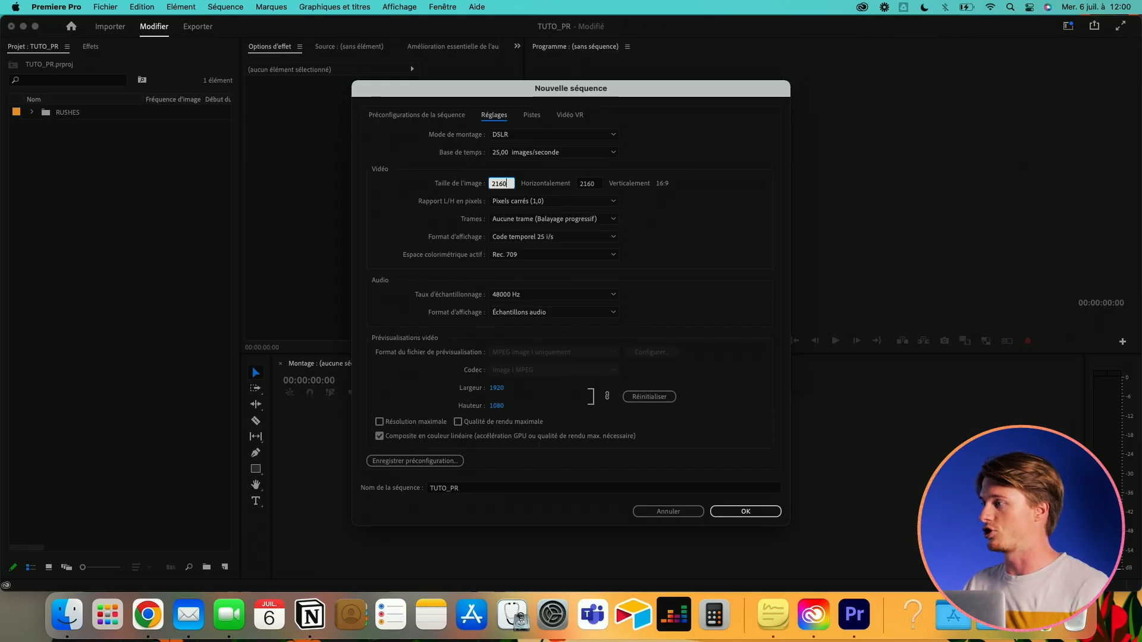
Step: Set the sequence frame size to a vertical format, 2160 horizontally by 3840 vertically
{"action": "left_click", "coordinate": [591, 184]}
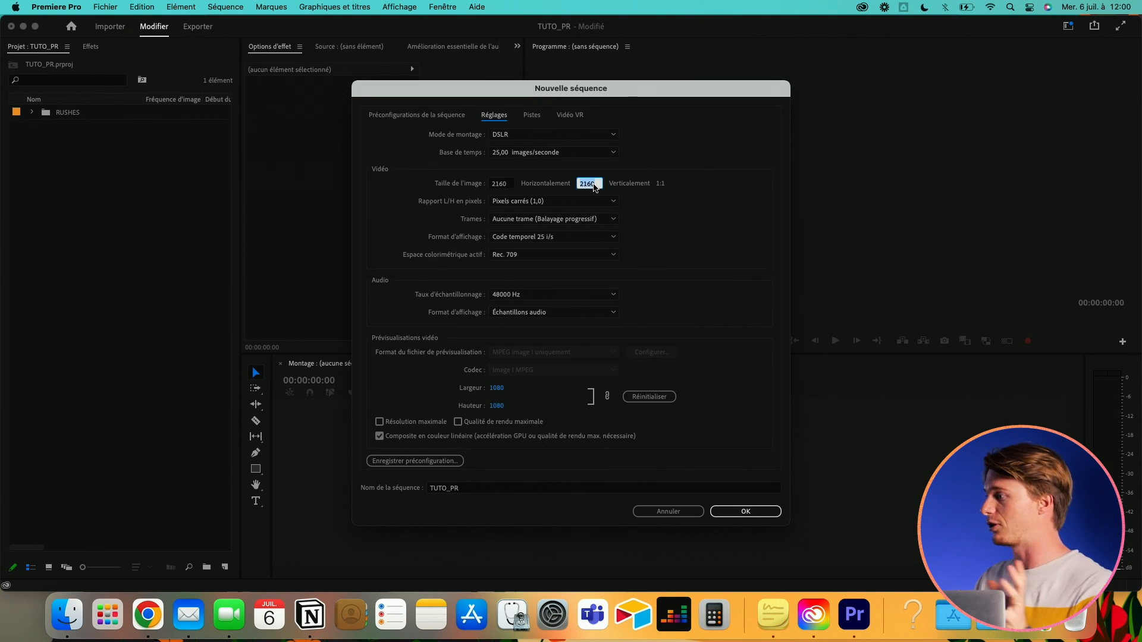
{"action": "type", "text": "3840"}
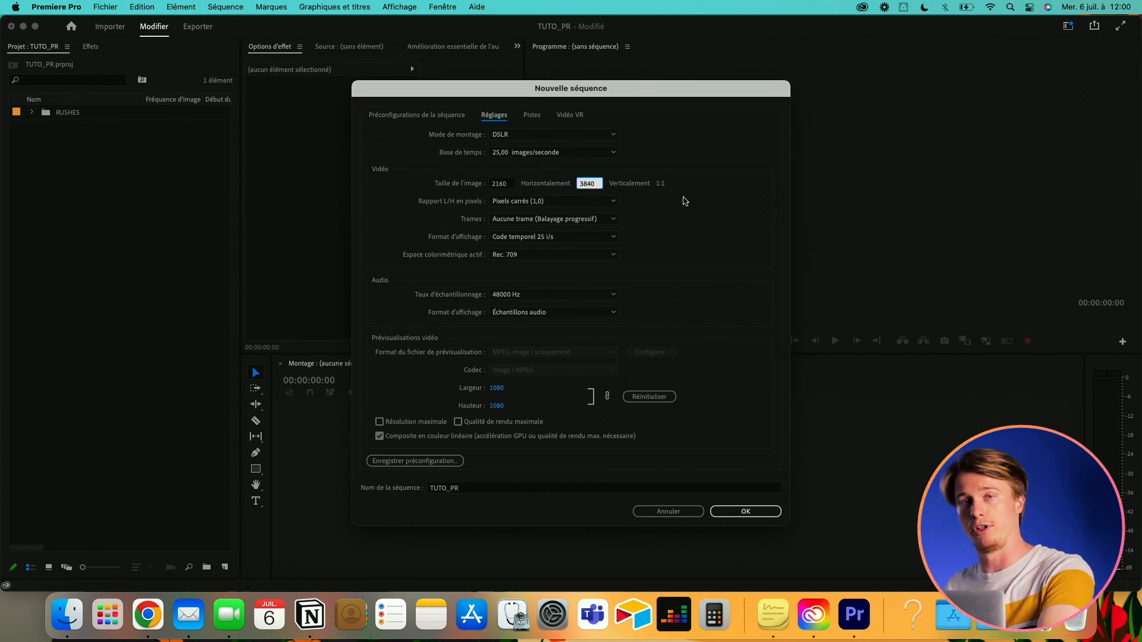
{"action": "left_click", "coordinate": [694, 198]}
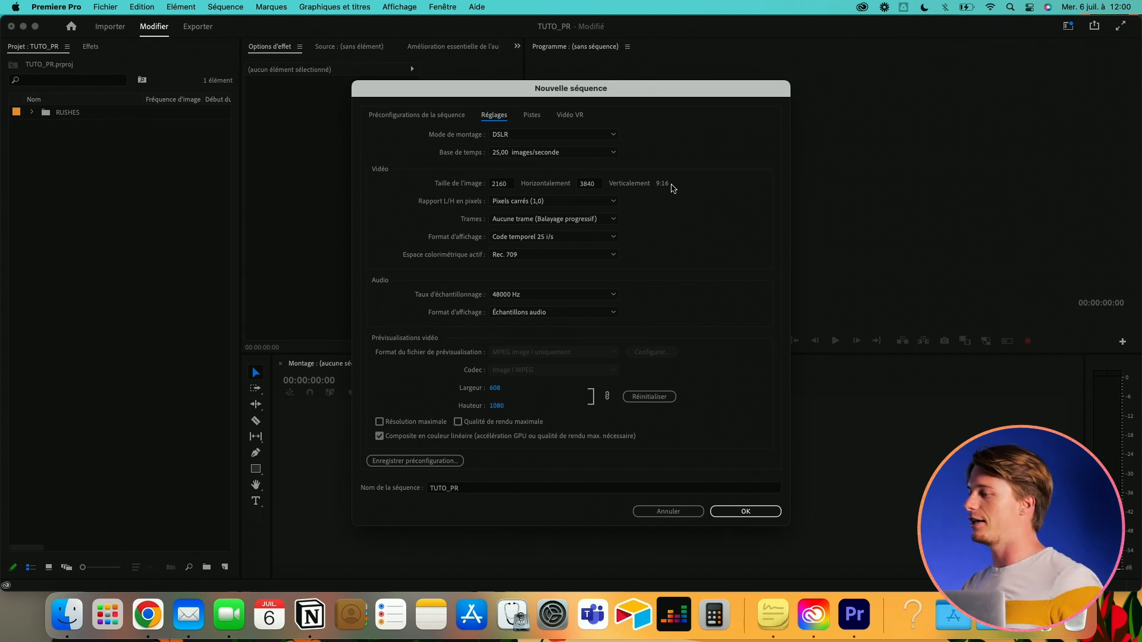
Step: Keep the pixel aspect ratio at Pixels carrés (1,0) and the fields at Aucune trame (Balayage progressif), and create the sequence
{"action": "left_click", "coordinate": [587, 202]}
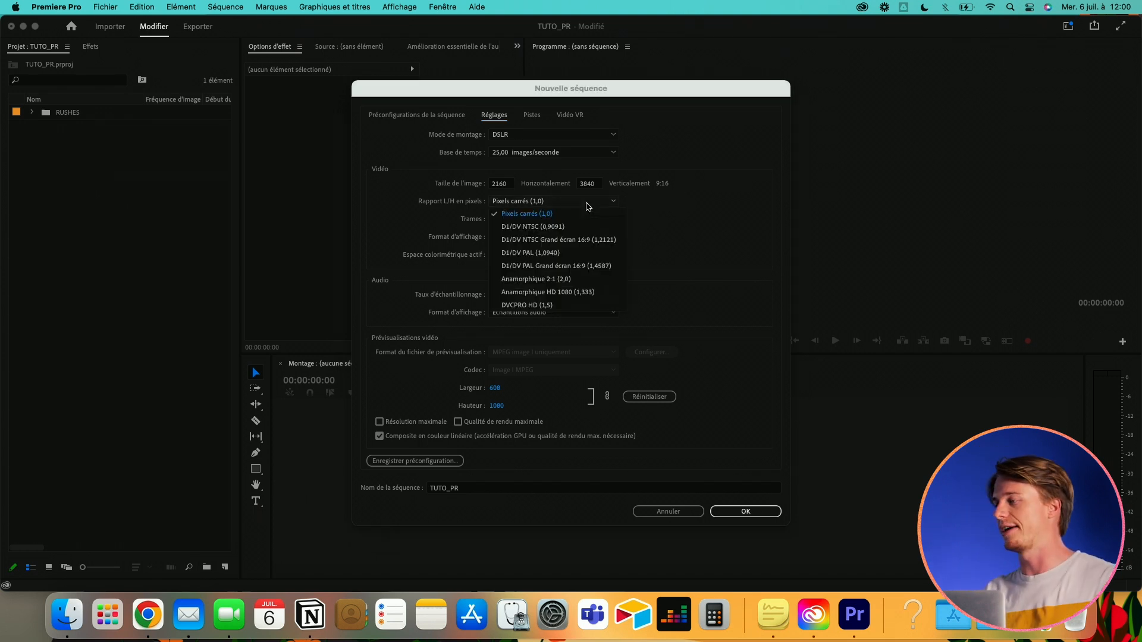
{"action": "left_click", "coordinate": [587, 202]}
{"action": "left_click", "coordinate": [538, 219]}
{"action": "left_click", "coordinate": [541, 220]}
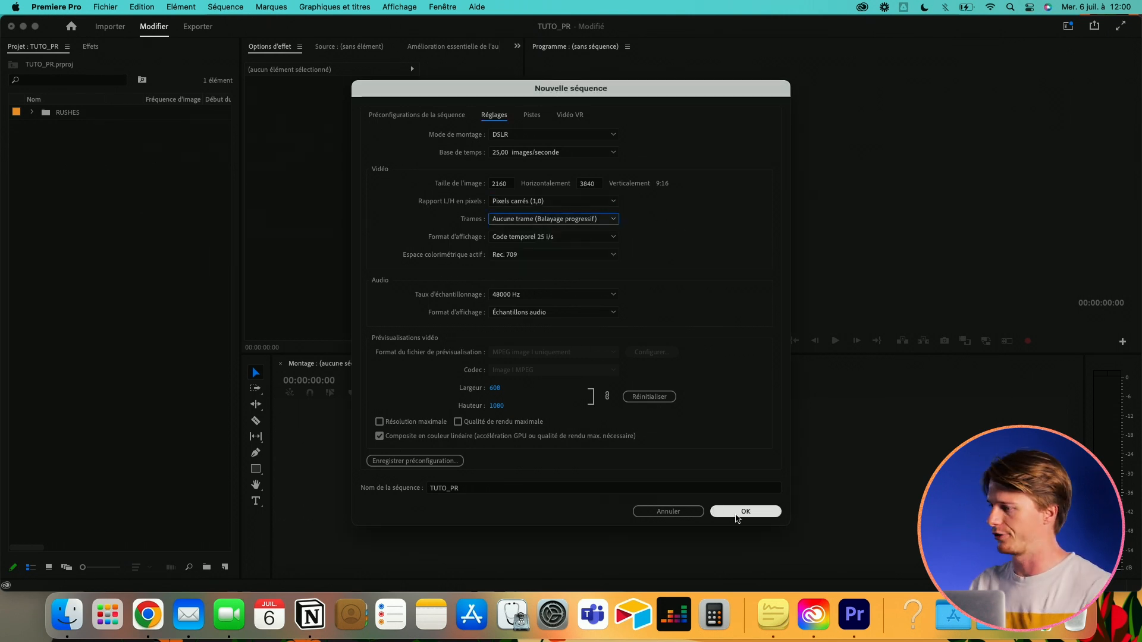
{"action": "left_click", "coordinate": [737, 515]}
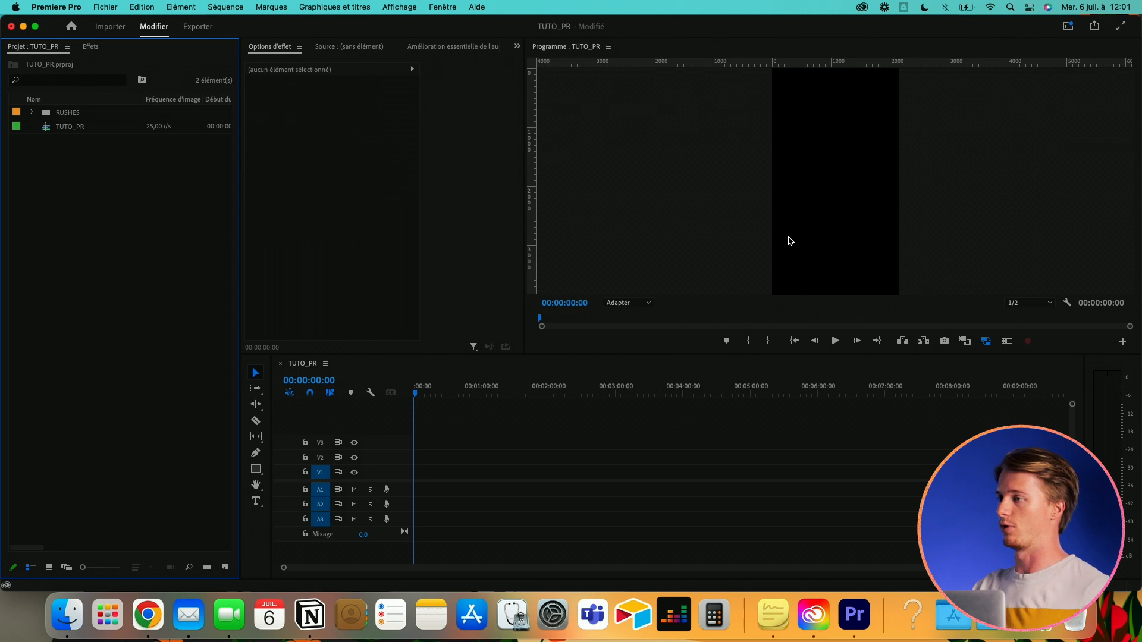
Step: Place 5D1_2833.MOV and MONO-010.wav together at the start of the TUTO_PR timeline, keeping the existing sequence settings
{"action": "left_click", "coordinate": [33, 113]}
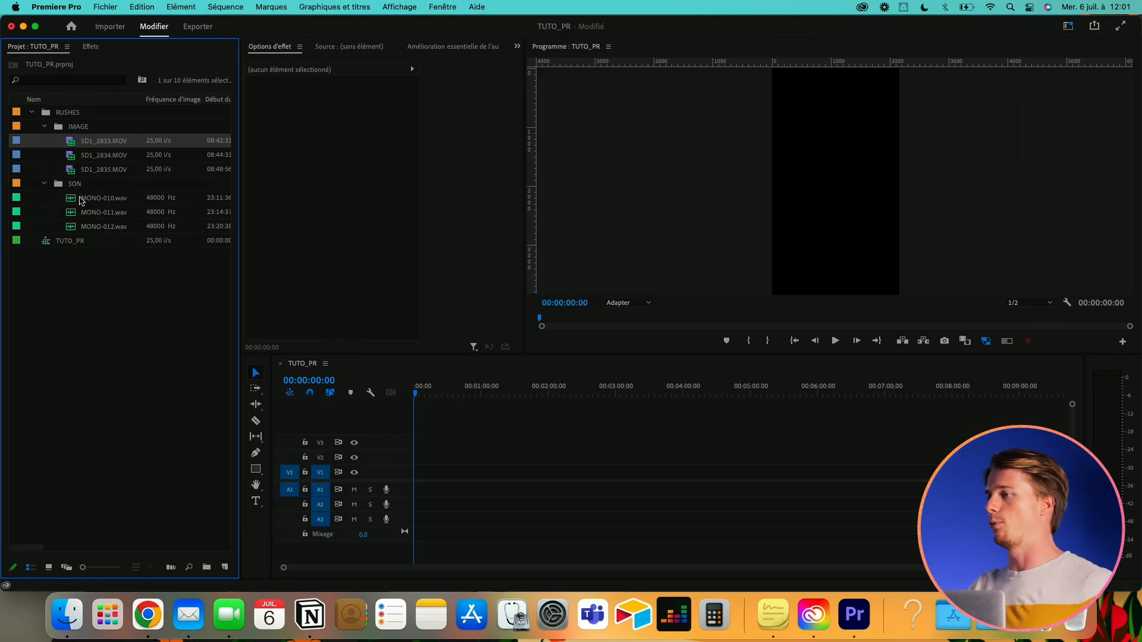
{"action": "left_click", "coordinate": [73, 200], "text": "super"}
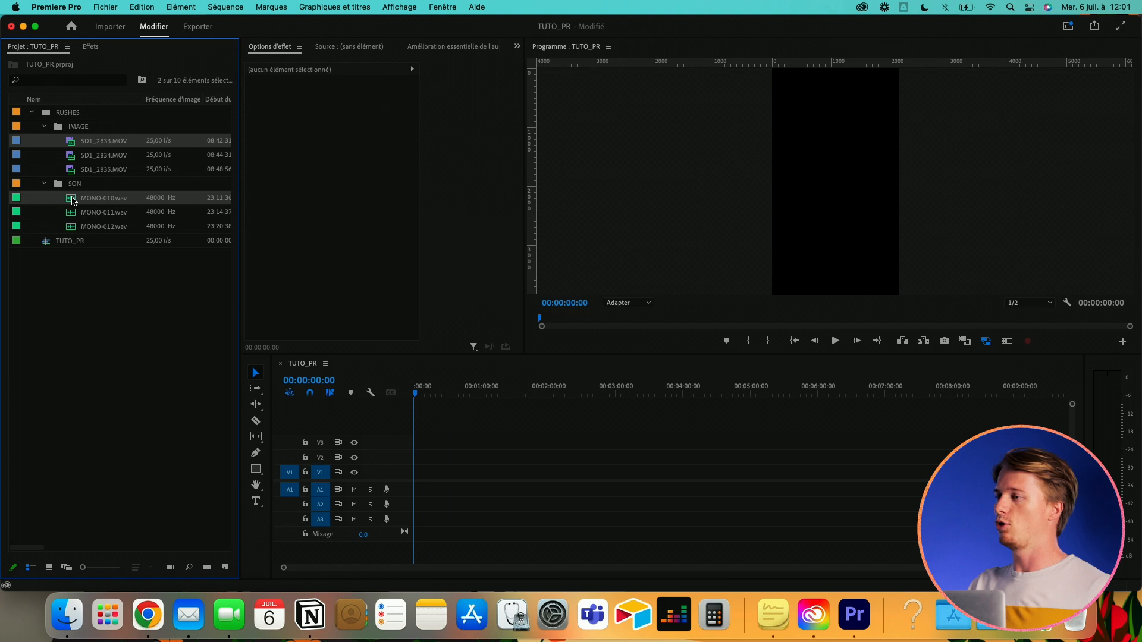
{"action": "left_click_drag", "start_coordinate": [70, 144], "coordinate": [457, 481]}
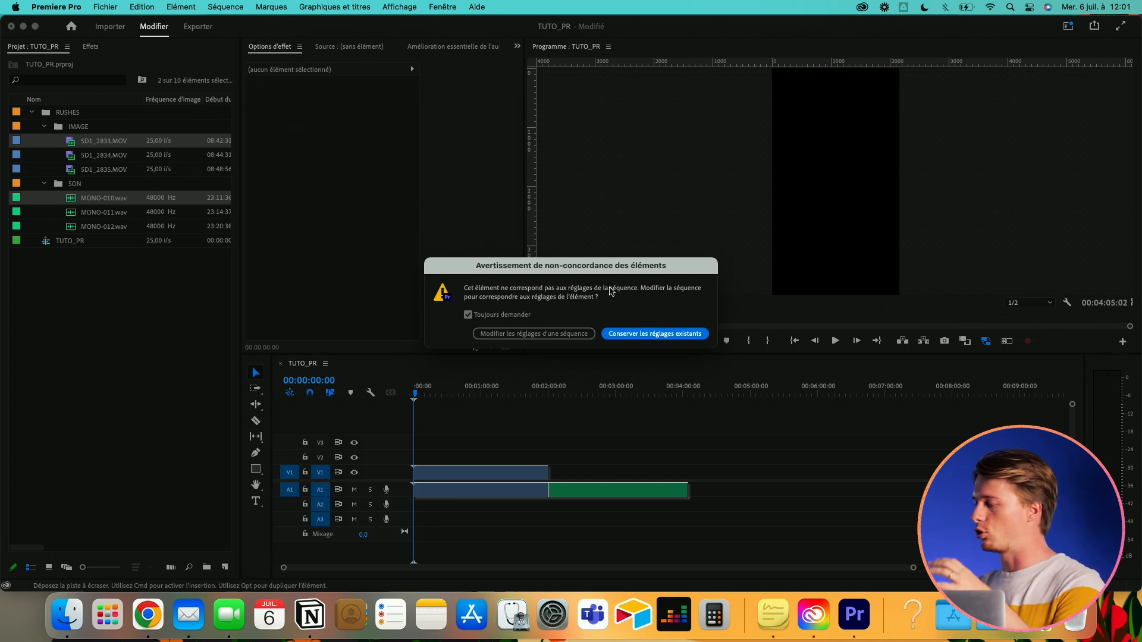
{"action": "left_click", "coordinate": [629, 334]}
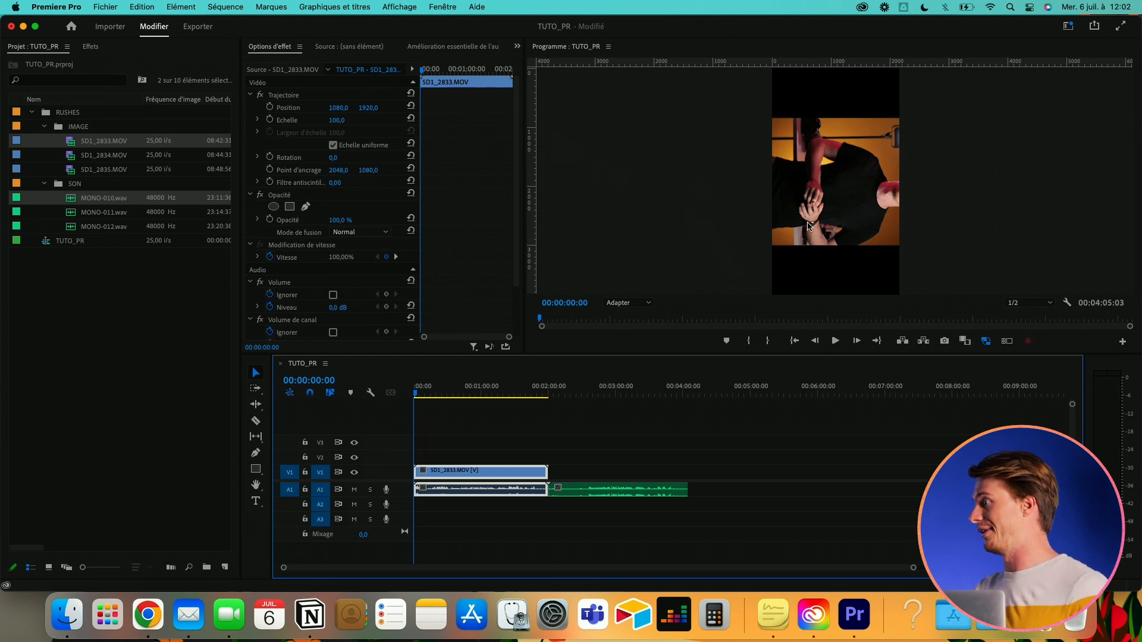
Step: Set the rotation of the 5D1_2833.MOV clip to -90°
{"action": "left_click", "coordinate": [348, 157]}
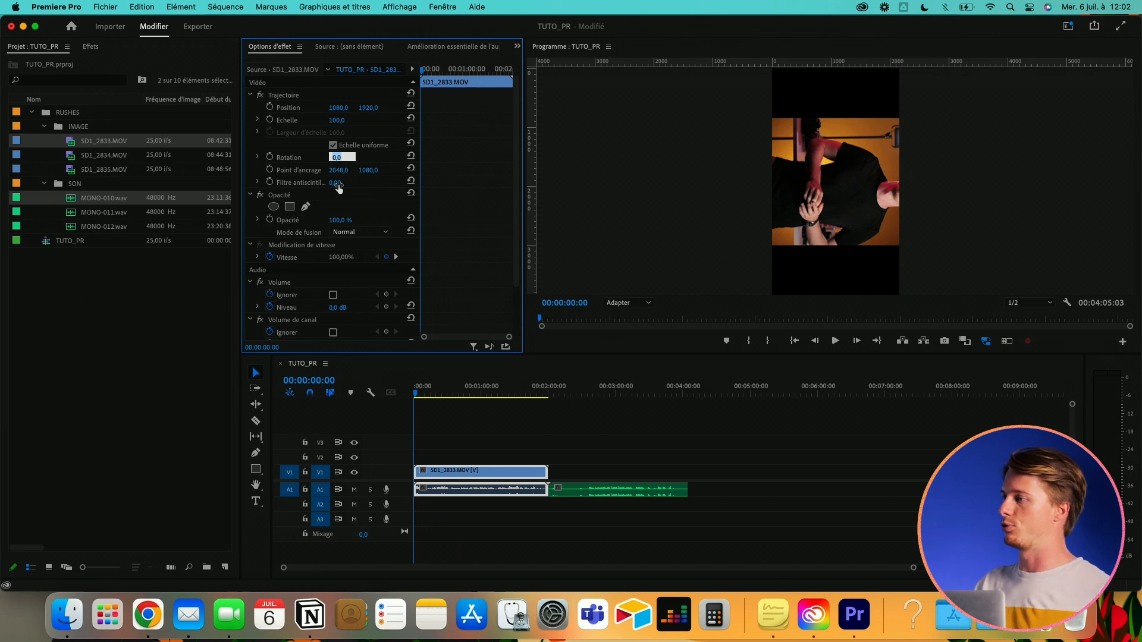
{"action": "type", "text": "-90"}
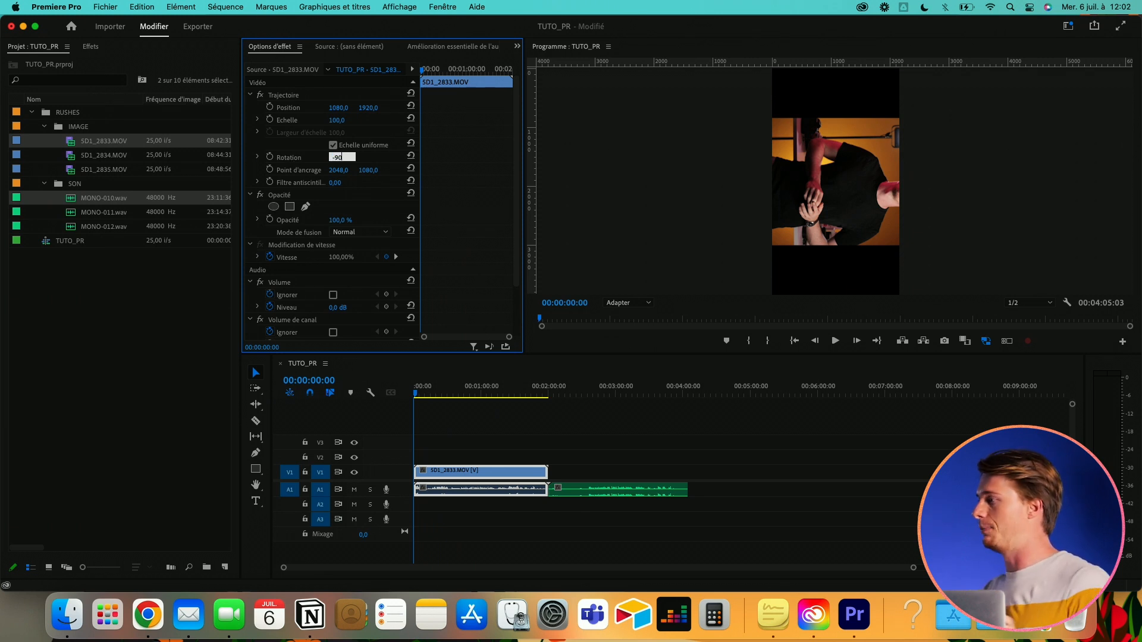
{"action": "key", "text": "Return"}
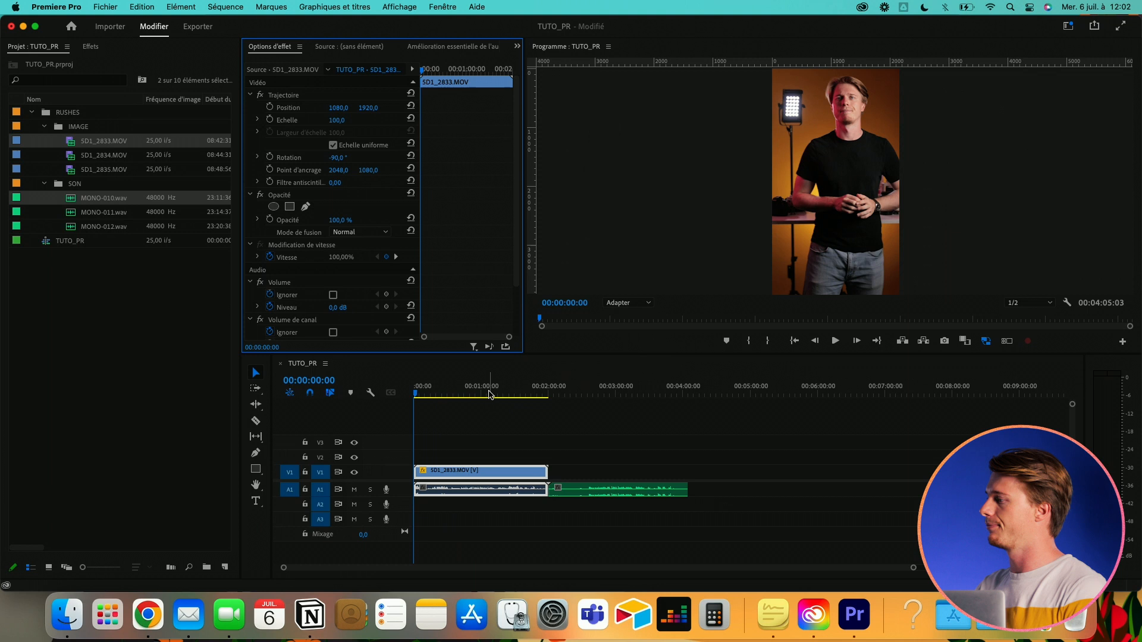
Step: Move the MONO-010.wav clip to track A2, starting at the beginning of the timeline beneath the video clip
{"action": "left_click", "coordinate": [632, 419]}
{"action": "key", "text": "="}
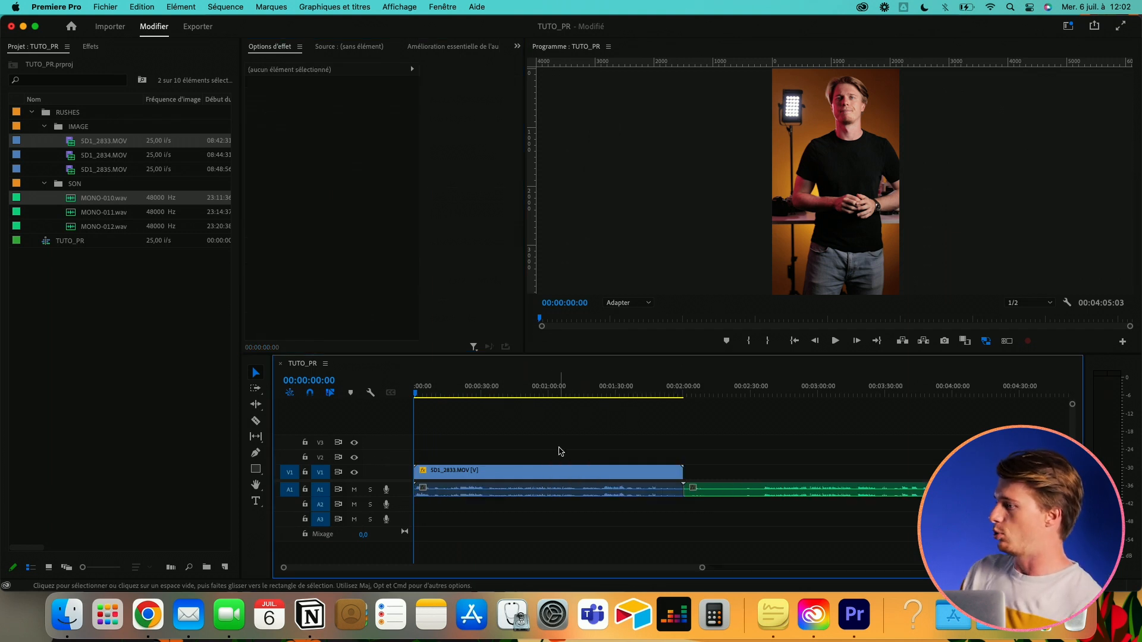
{"action": "left_click", "coordinate": [515, 476]}
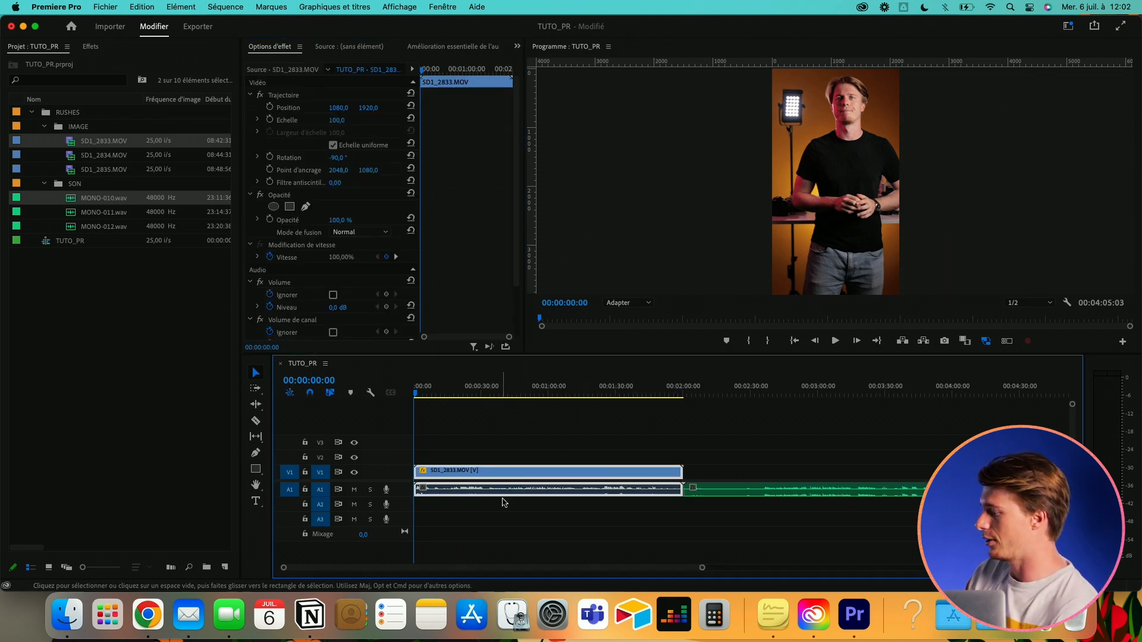
{"action": "left_click_drag", "start_coordinate": [757, 489], "coordinate": [481, 510]}
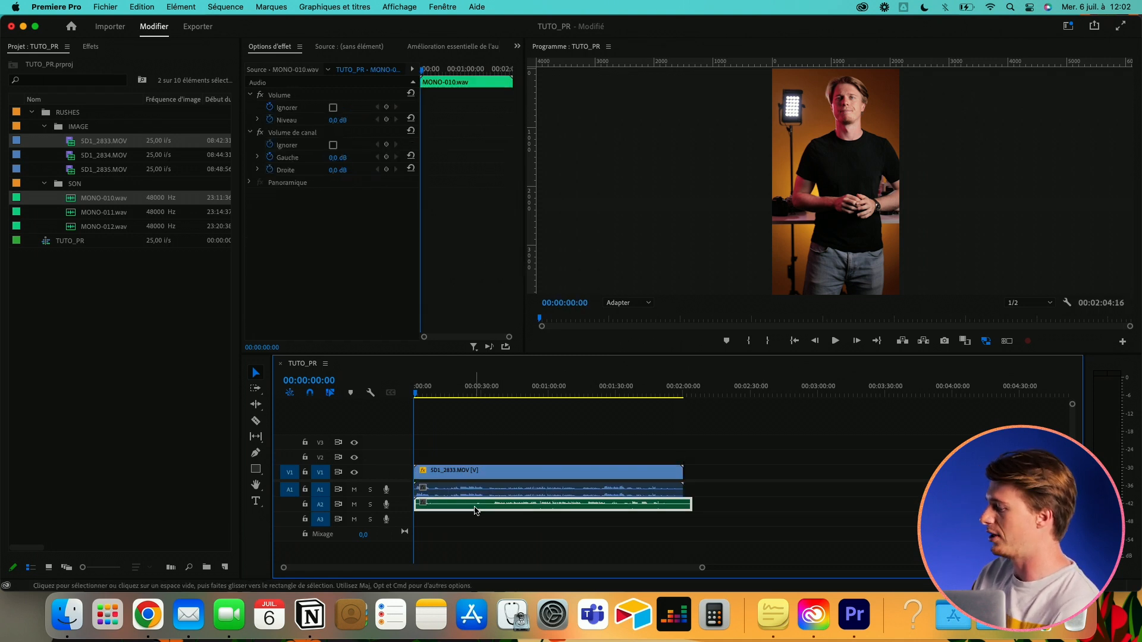
Step: Synchronise the 5D1_2833.MOV and MONO-010.wav clips by audio on track channel 1, and scrub the playhead to 00:00:59:02
{"action": "left_click_drag", "start_coordinate": [569, 448], "coordinate": [523, 510]}
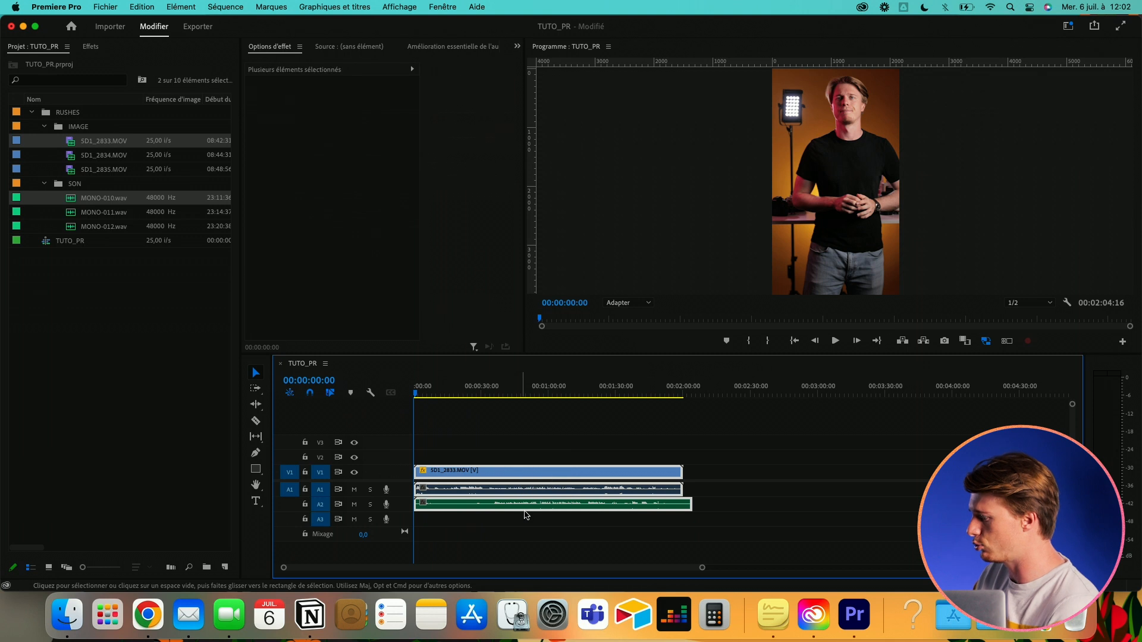
{"action": "right_click", "coordinate": [552, 510]}
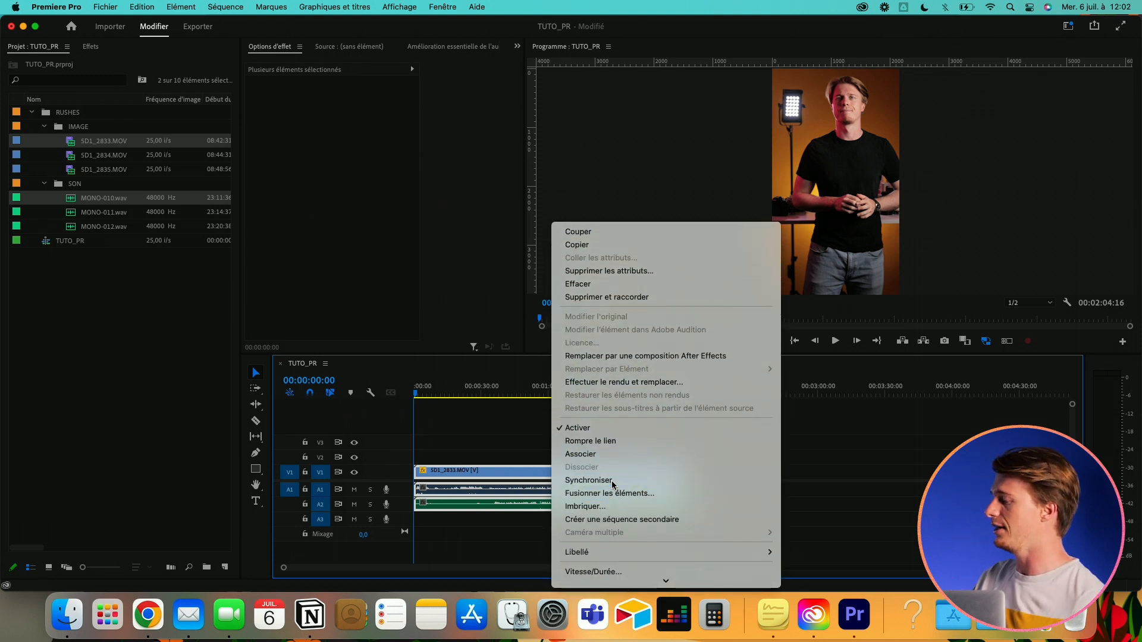
{"action": "left_click", "coordinate": [590, 480]}
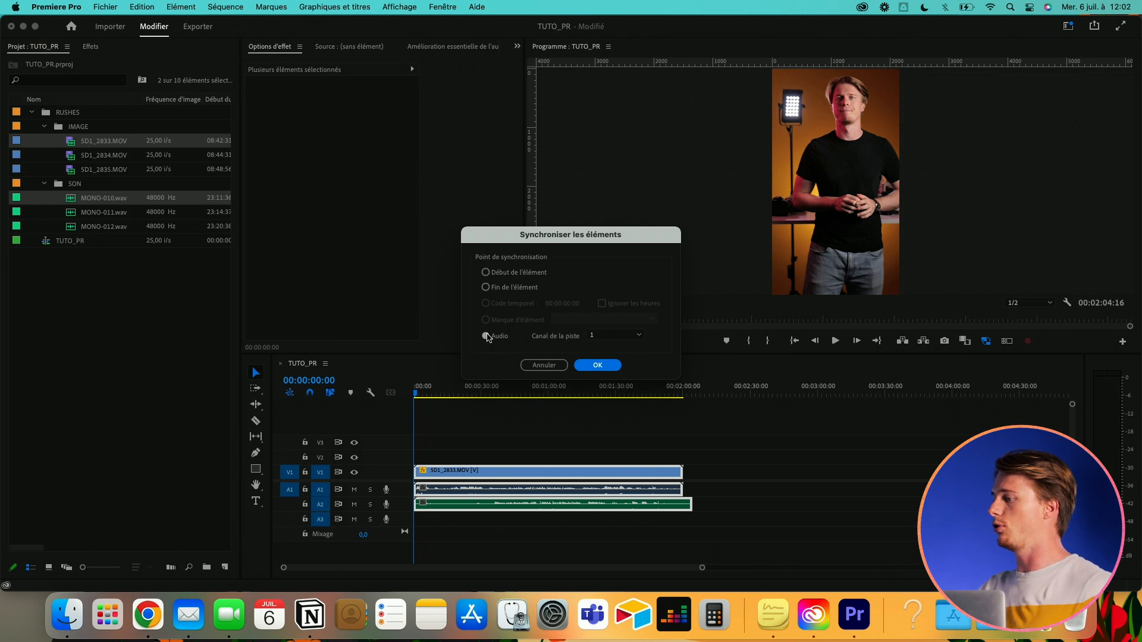
{"action": "left_click", "coordinate": [595, 366]}
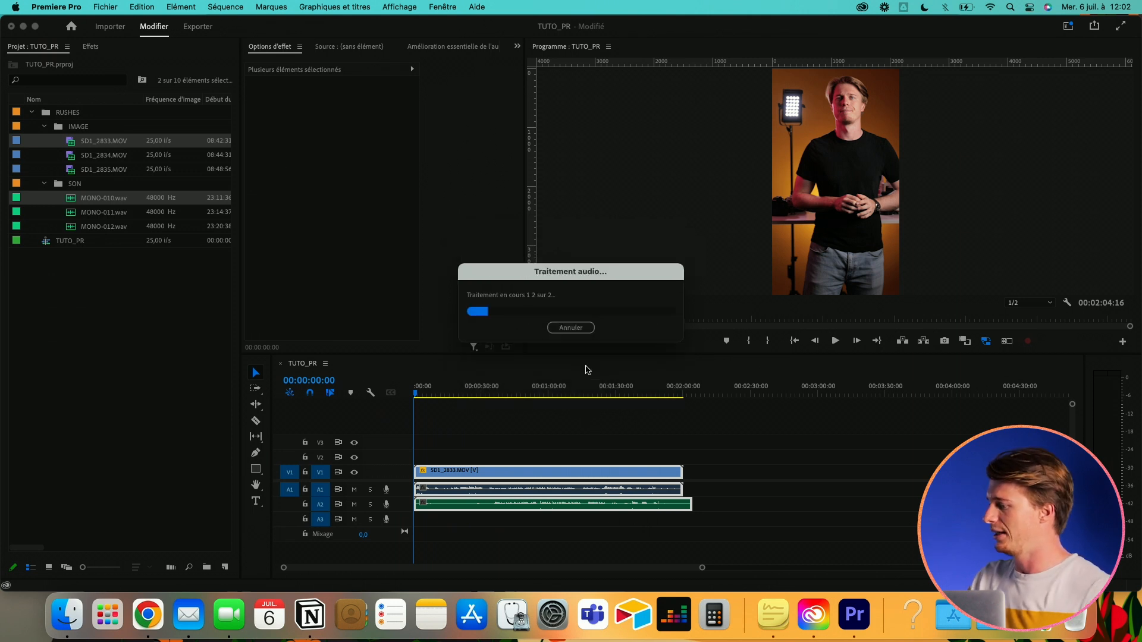
{"action": "left_click", "coordinate": [572, 455]}
{"action": "left_click_drag", "start_coordinate": [433, 393], "coordinate": [545, 394]}
{"action": "left_click", "coordinate": [592, 434]}
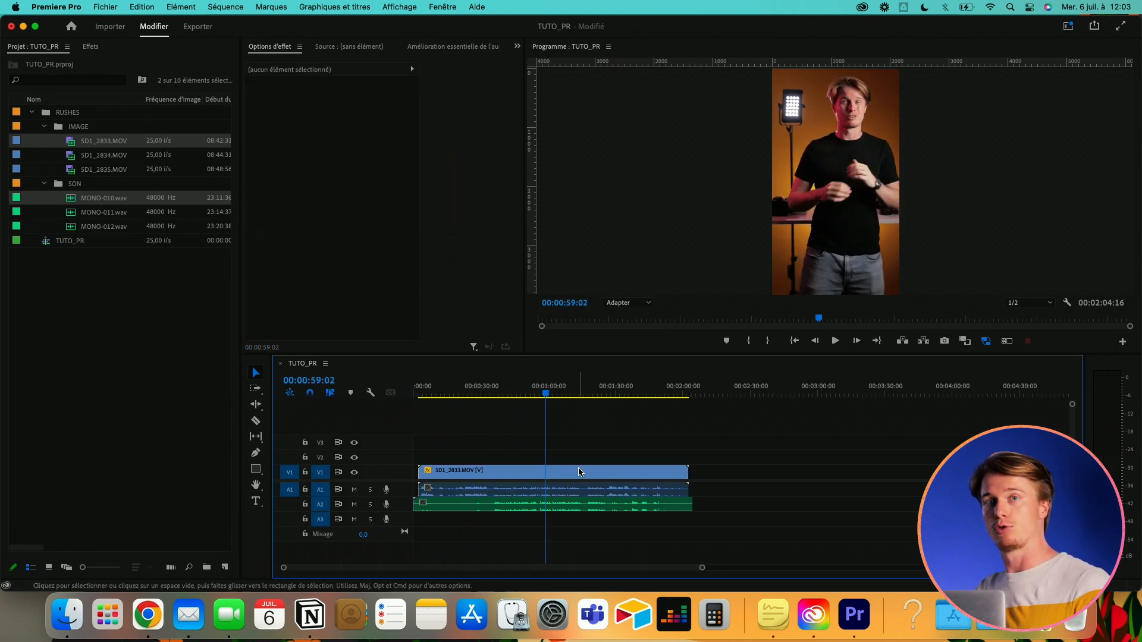
Step: Delete the camera audio detached from 5D1_2833.MOV and move the MONO-010.wav clip up to track A1
{"action": "left_click", "coordinate": [580, 471]}
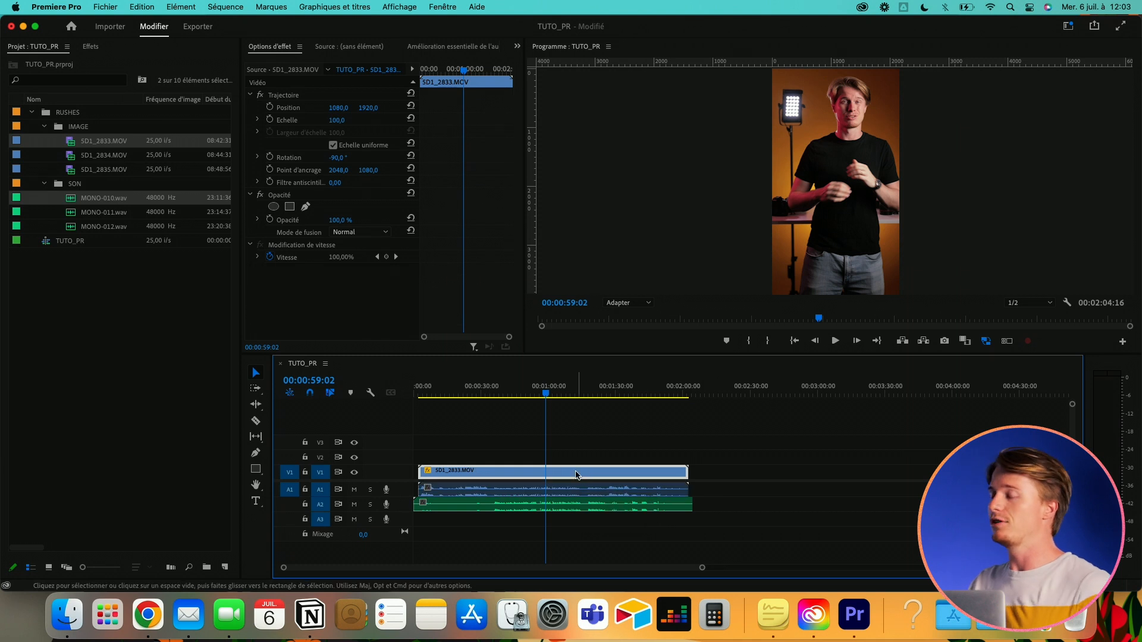
{"action": "left_click", "coordinate": [567, 490], "text": "alt"}
{"action": "key", "text": "Delete"}
{"action": "left_click_drag", "start_coordinate": [561, 505], "coordinate": [561, 490]}
{"action": "left_click", "coordinate": [612, 438]}
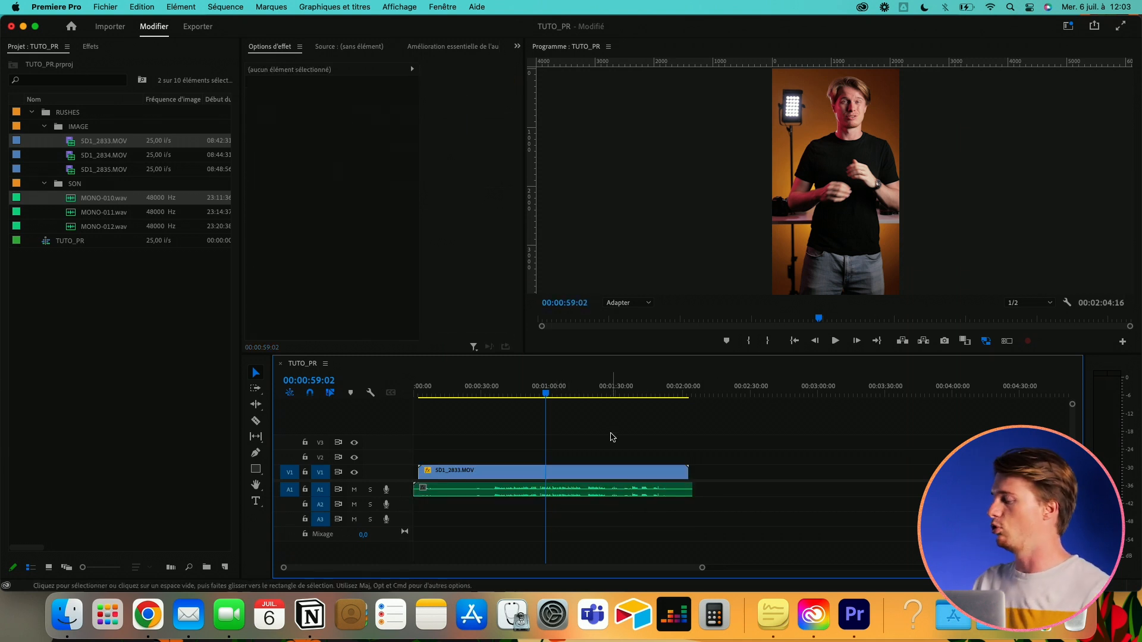
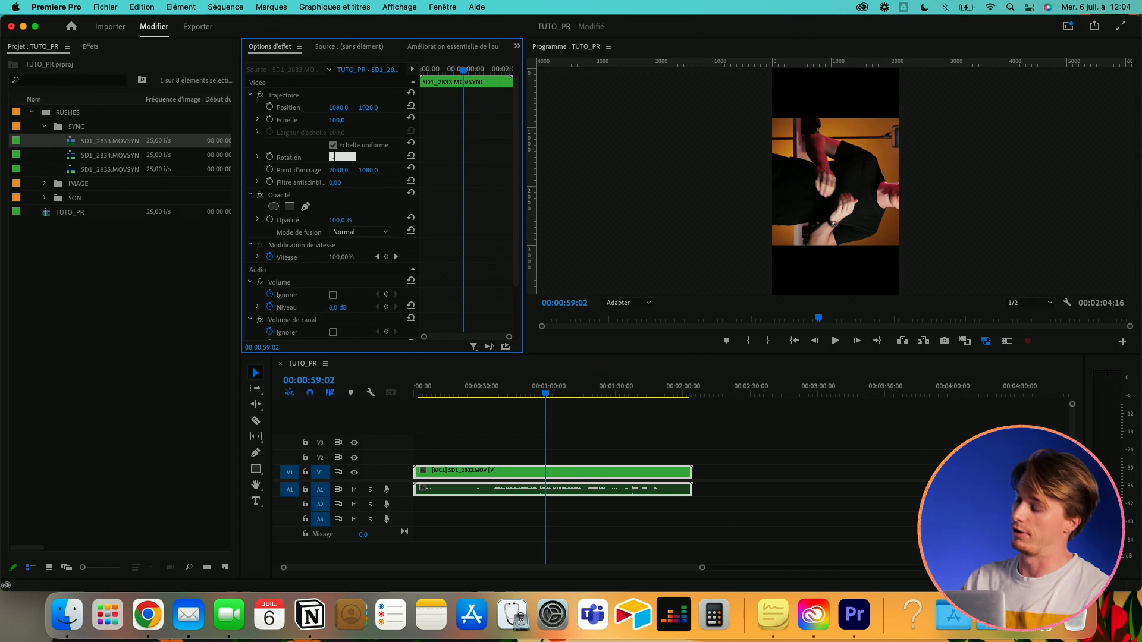
Step: Set the rotation of the synchronised 5D1_2833 clip to -90° and select the clip in the timeline
{"action": "key", "text": "Return"}
{"action": "left_click", "coordinate": [492, 418]}
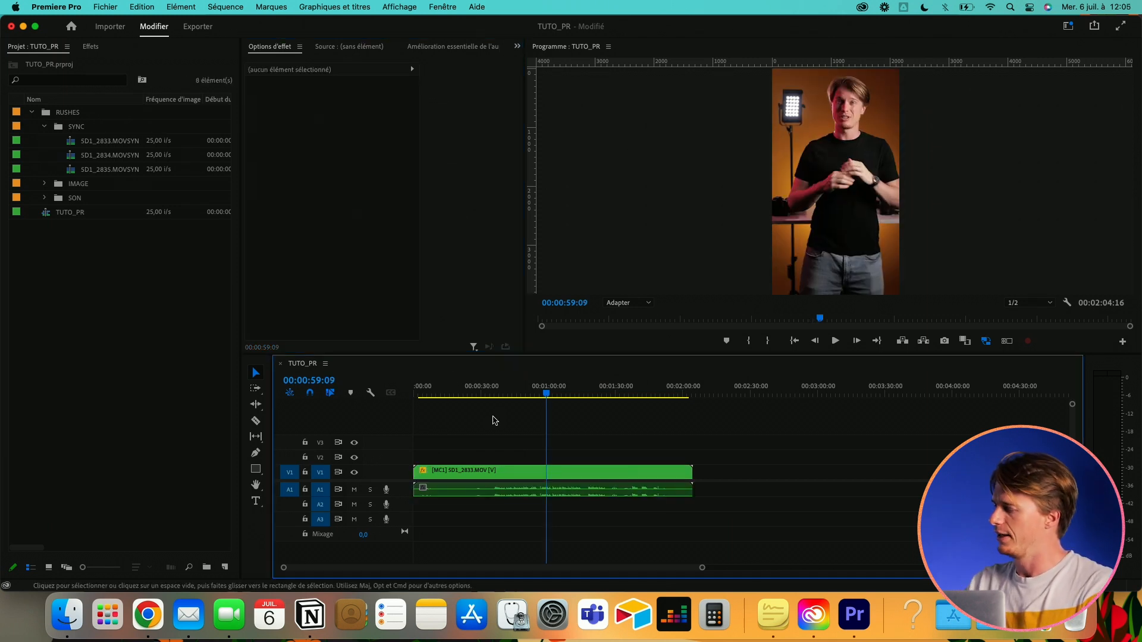
{"action": "left_click", "coordinate": [546, 391]}
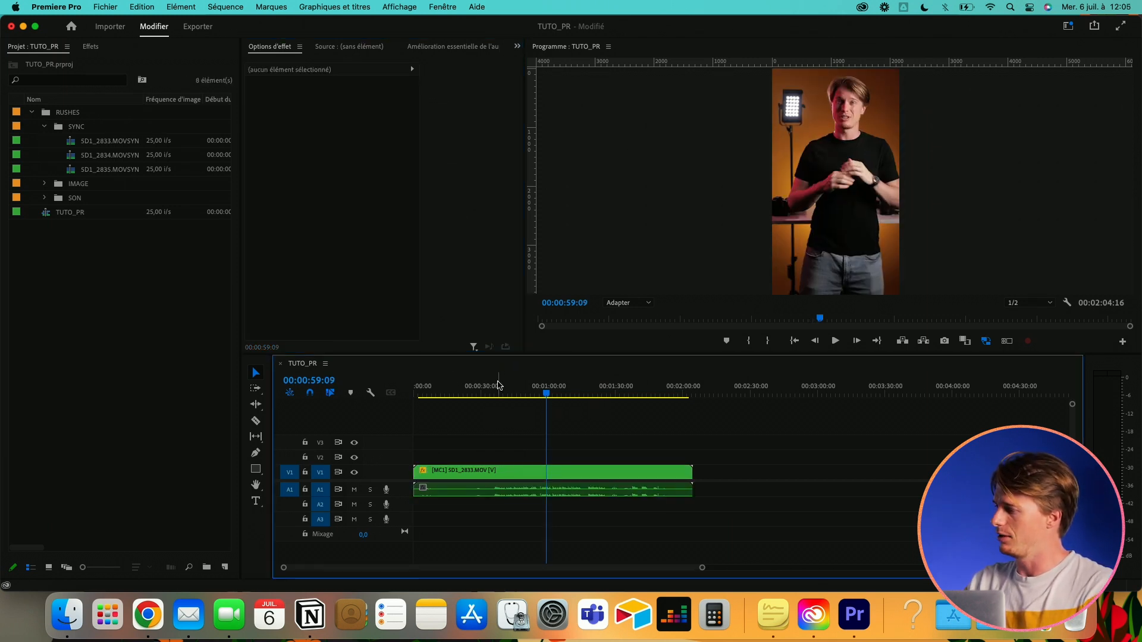
{"action": "left_click", "coordinate": [522, 478]}
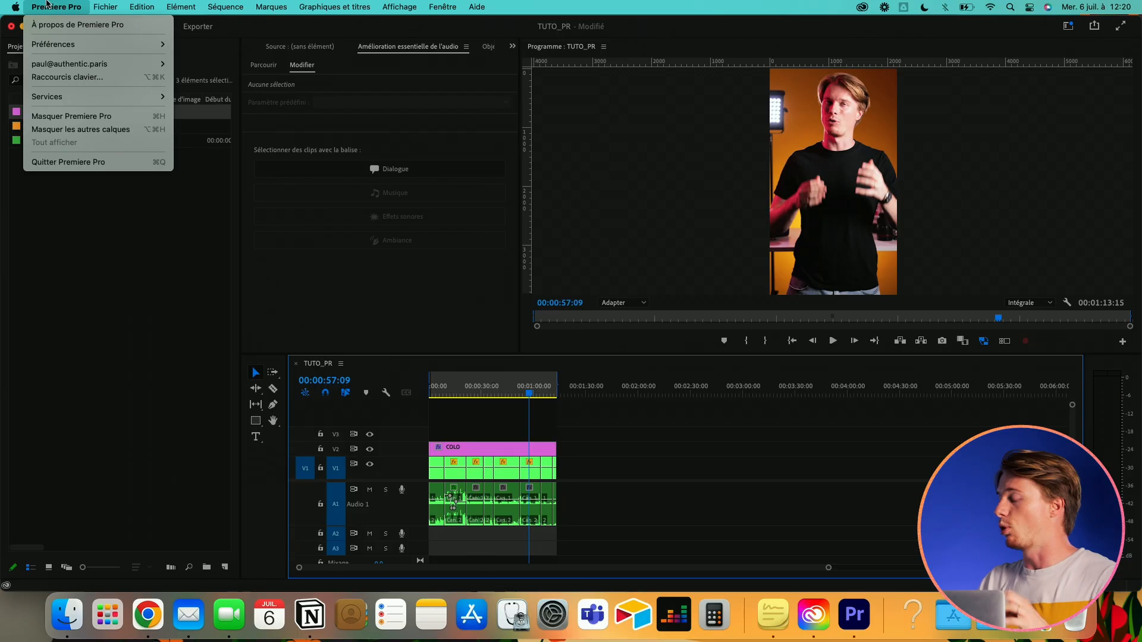
Step: Open the keyboard shortcut settings
{"action": "left_click", "coordinate": [66, 77]}
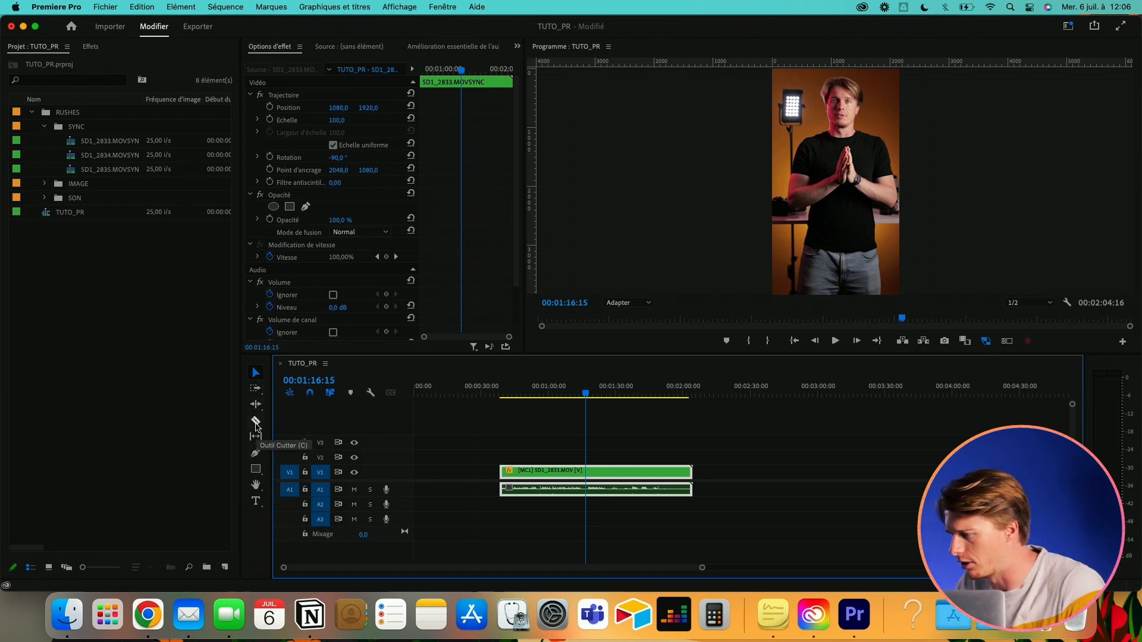
Step: Try splitting the synchronised 5D1_2833 clip at 00:01:16:15 with the Razor tool, and return to the Selection tool
{"action": "left_click", "coordinate": [256, 422]}
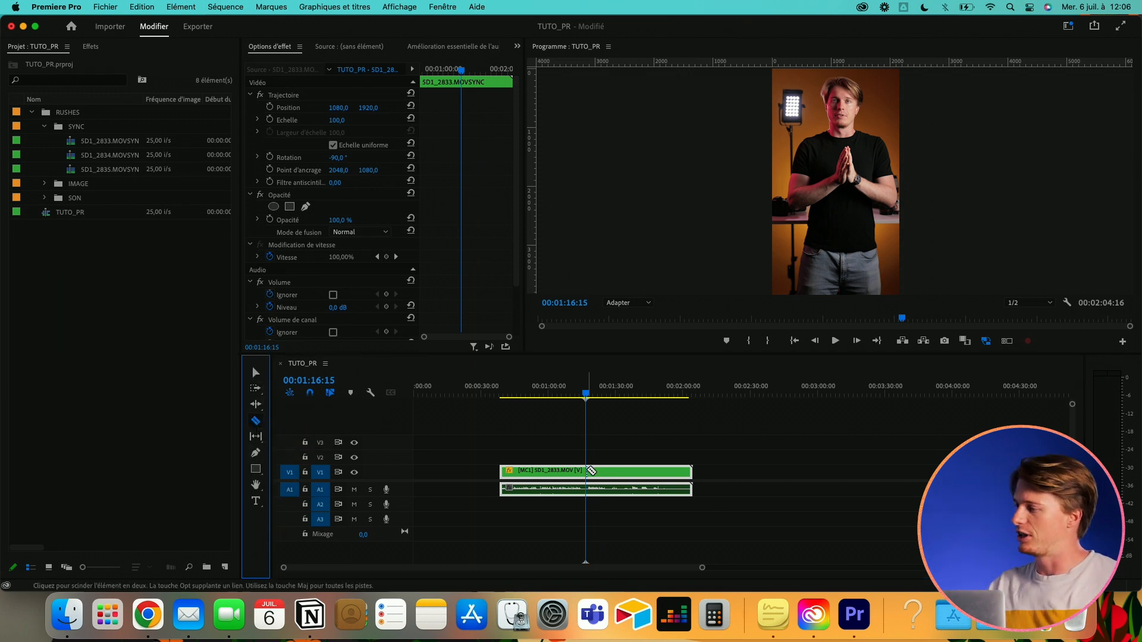
{"action": "left_click", "coordinate": [588, 470]}
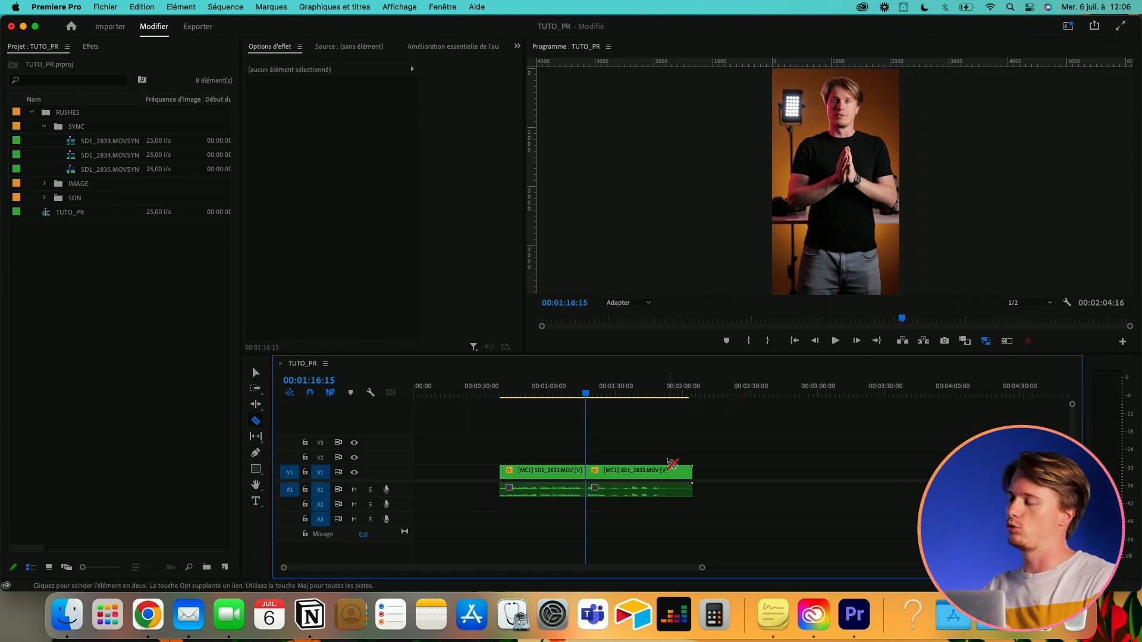
{"action": "key", "text": "v"}
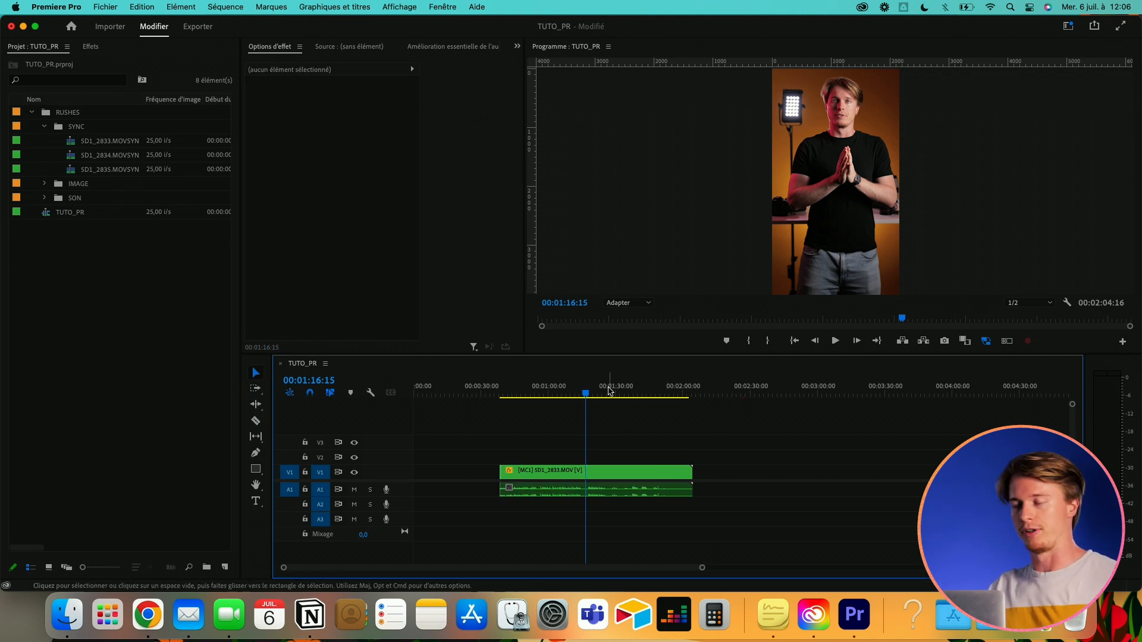
Step: Split the synchronised 5D1_2833 clip and its audio at 00:01:25:22
{"action": "left_click", "coordinate": [607, 390]}
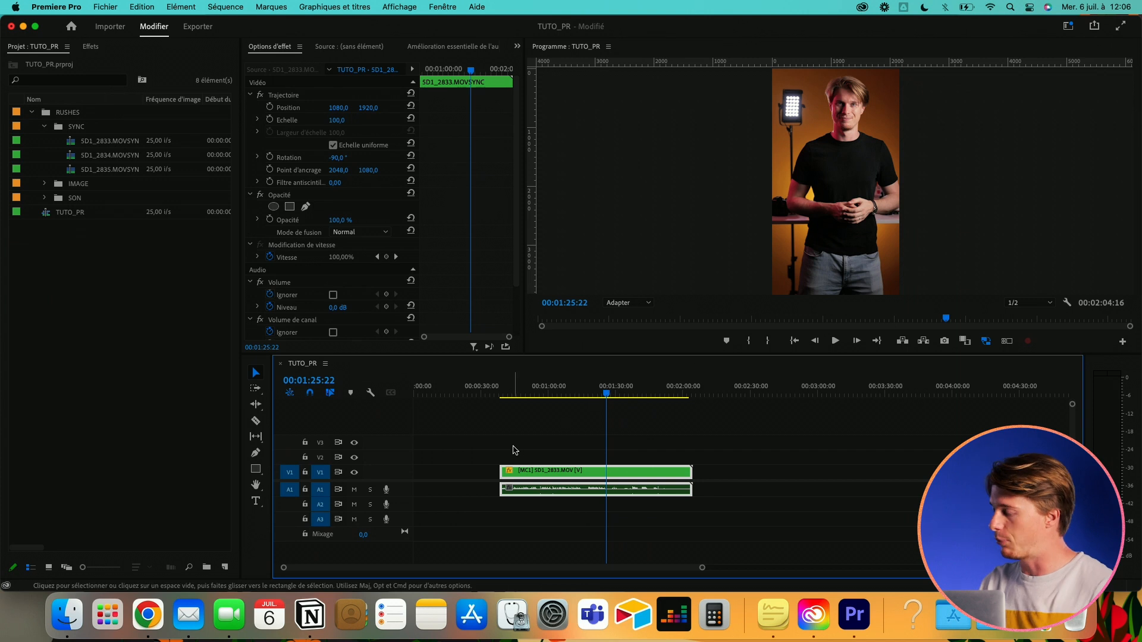
{"action": "key", "text": "super+k"}
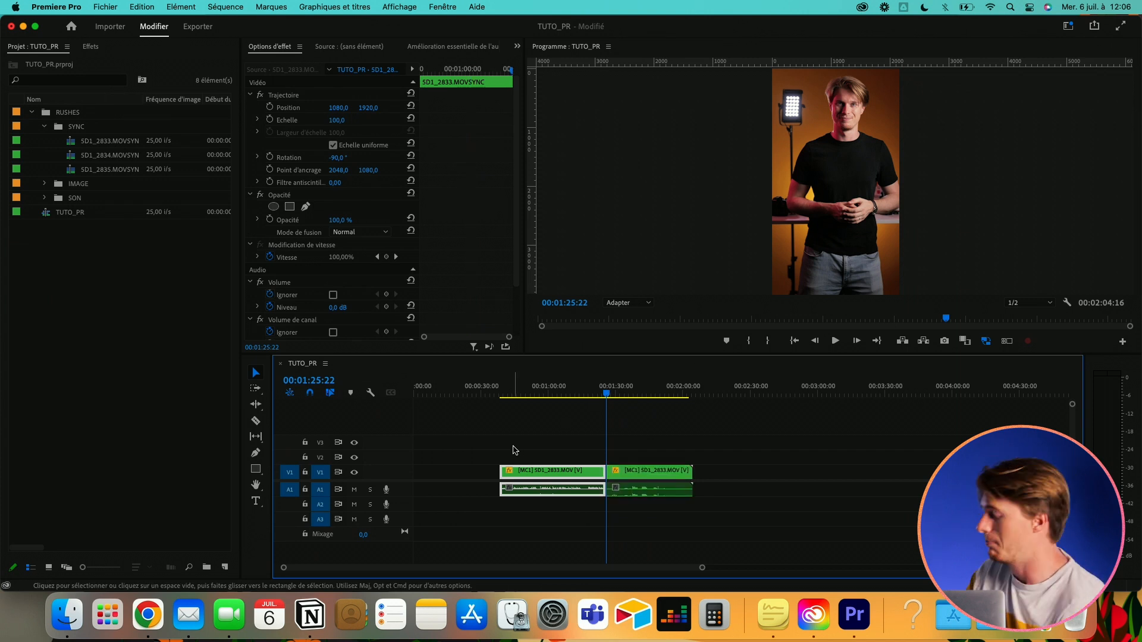
{"action": "scroll", "coordinate": [594, 483], "scroll_direction": "up", "scroll_amount": 5}
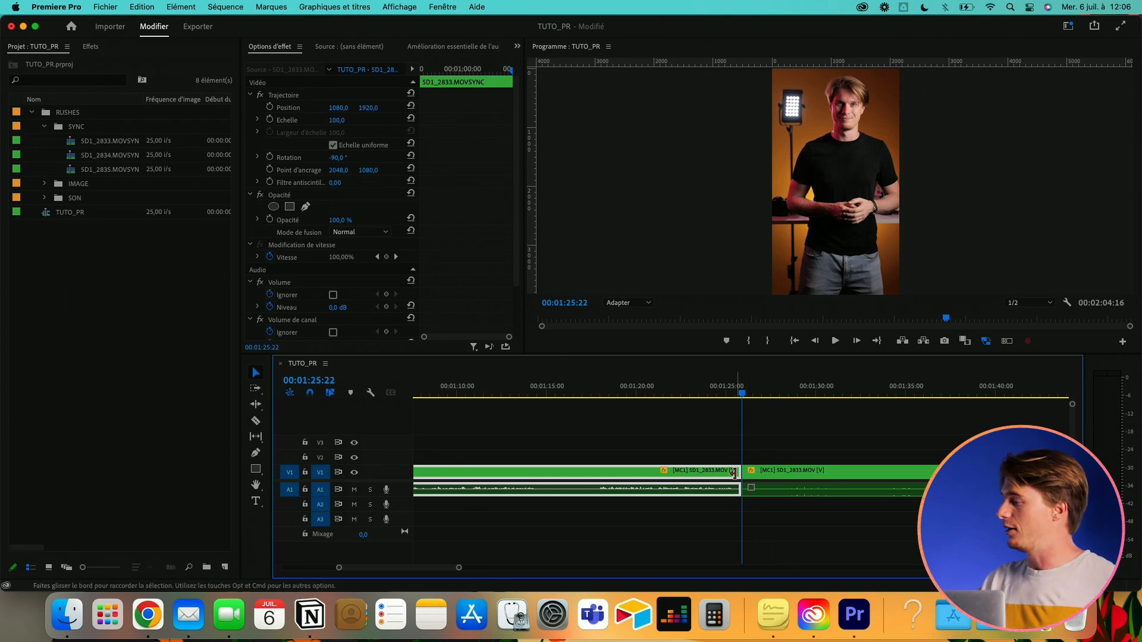
{"action": "mouse_move", "coordinate": [734, 473]}
{"action": "left_mouse_down"}
{"action": "mouse_move", "coordinate": [658, 472]}
{"action": "mouse_move", "coordinate": [761, 470]}
{"action": "mouse_move", "coordinate": [669, 473]}
{"action": "mouse_move", "coordinate": [722, 485]}
{"action": "mouse_move", "coordinate": [711, 492]}
{"action": "mouse_move", "coordinate": [741, 473]}
{"action": "left_mouse_up"}
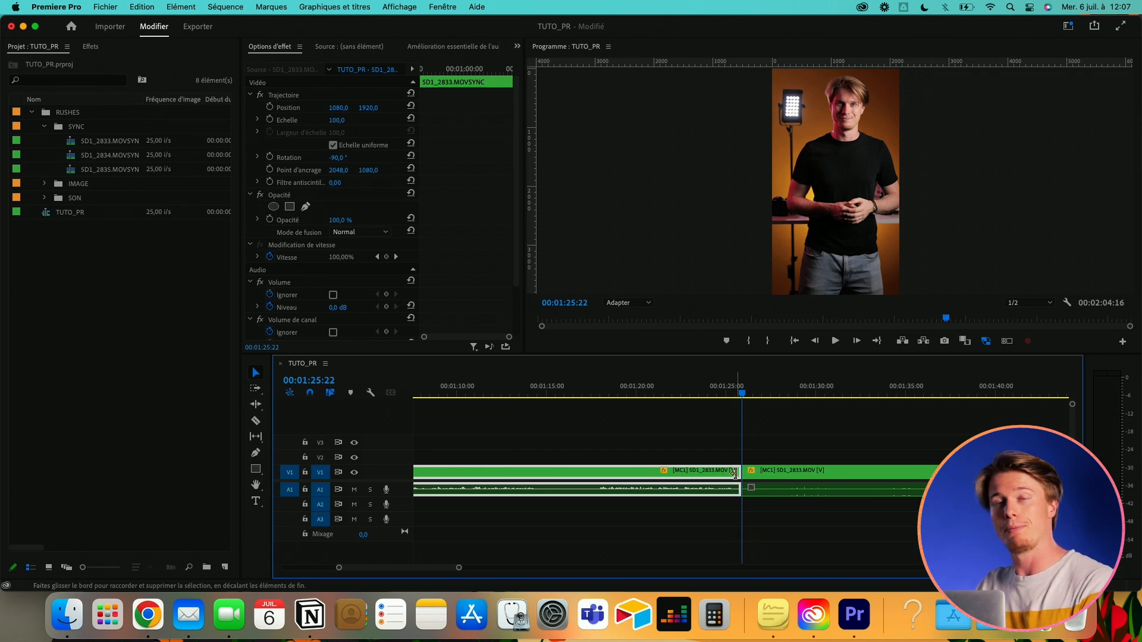
Step: Ripple trim the end of the first 5D1_2833 segment, and roll the cut between the two segments to about 00:01:21:20
{"action": "left_click_drag", "start_coordinate": [734, 473], "coordinate": [618, 476]}
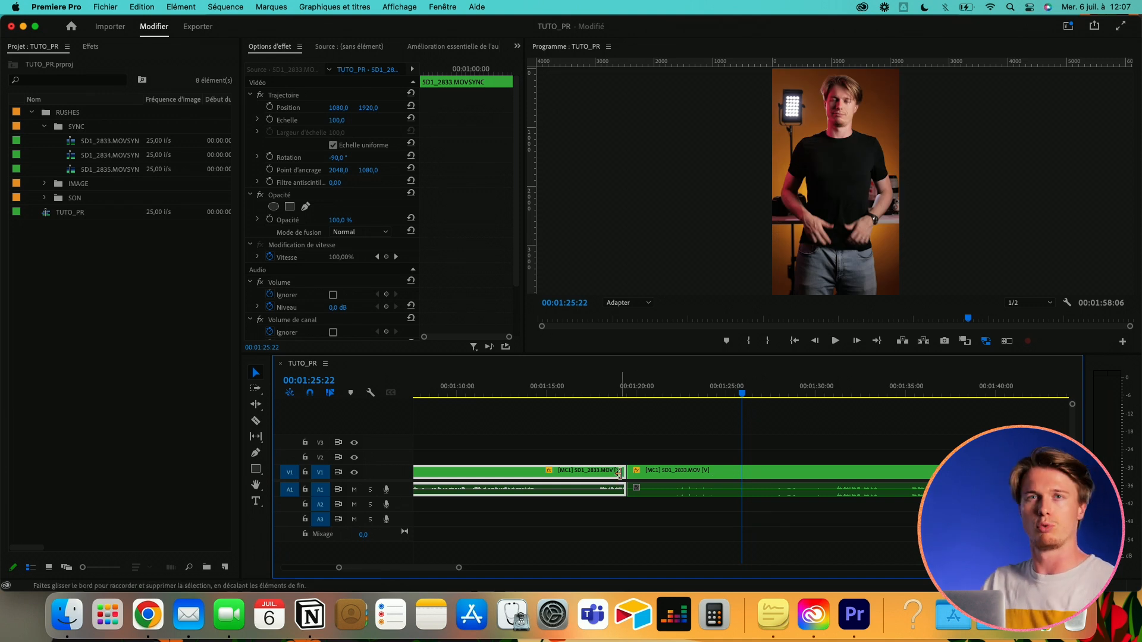
{"action": "left_click_drag", "start_coordinate": [623, 474], "coordinate": [714, 471]}
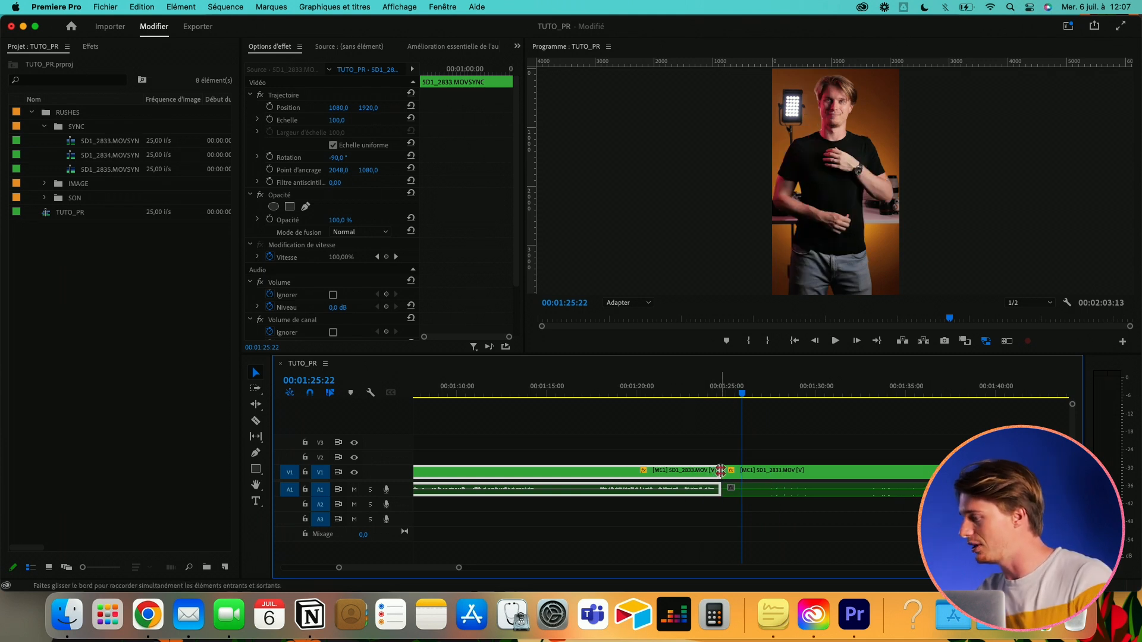
{"action": "mouse_move", "coordinate": [720, 471]}
{"action": "left_mouse_down"}
{"action": "mouse_move", "coordinate": [797, 470]}
{"action": "mouse_move", "coordinate": [679, 471]}
{"action": "mouse_move", "coordinate": [678, 481]}
{"action": "mouse_move", "coordinate": [689, 470]}
{"action": "mouse_move", "coordinate": [864, 465]}
{"action": "mouse_move", "coordinate": [698, 484]}
{"action": "left_mouse_up"}
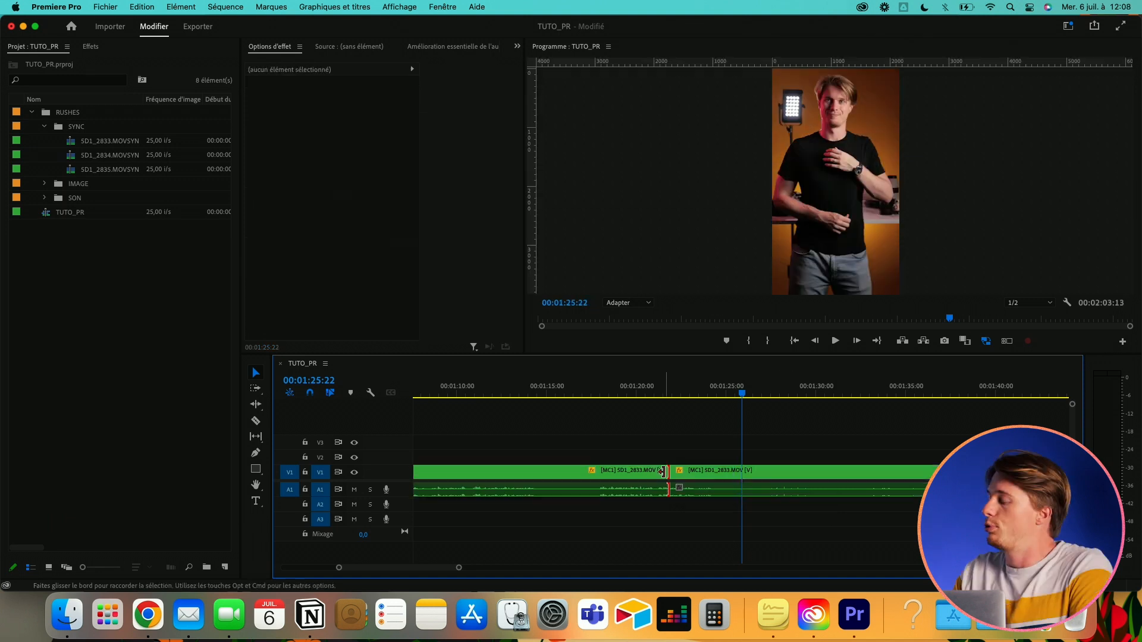
Step: Trim the end of the first segment back to about 00:01:15 and ripple delete the gap before the second segment
{"action": "left_click_drag", "start_coordinate": [666, 472], "coordinate": [553, 473]}
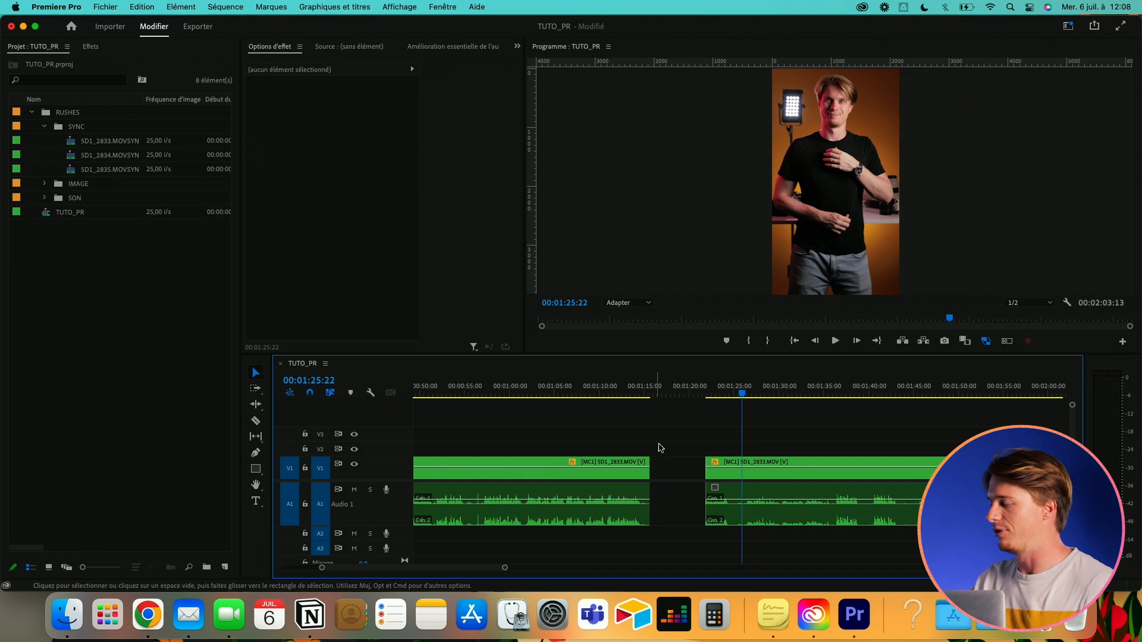
{"action": "key", "text": "Delete"}
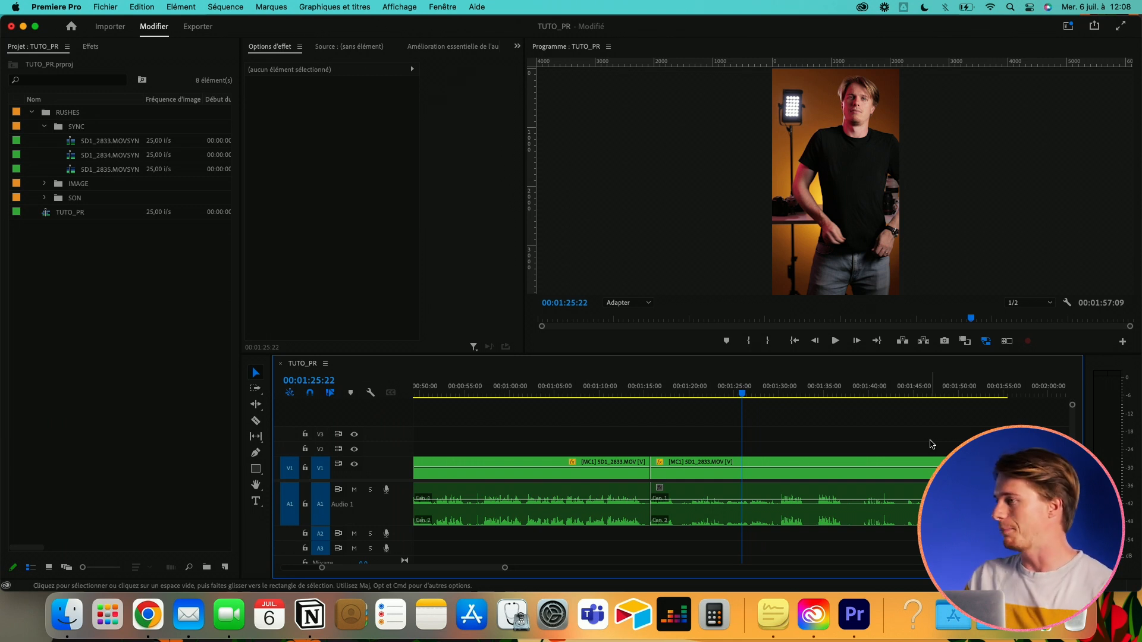
Step: Try shifting the first segment horizontally with its Position value, and undo the shift
{"action": "key", "text": "equal"}
{"action": "key", "text": "equal"}
{"action": "key", "text": "equal"}
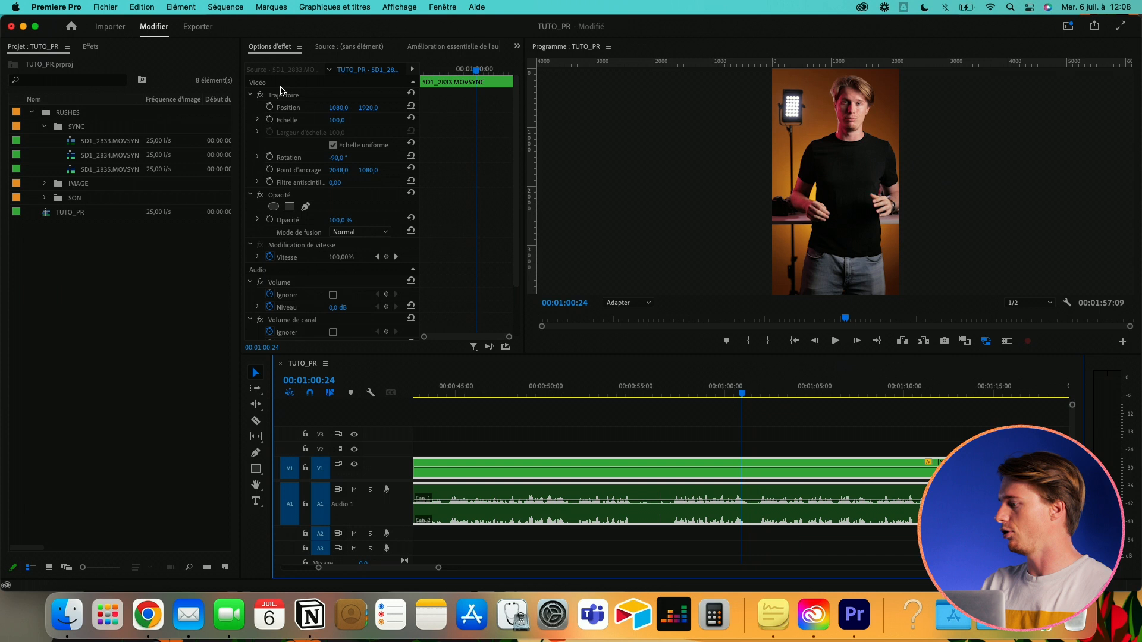
{"action": "left_click", "coordinate": [283, 96]}
{"action": "left_click_drag", "start_coordinate": [338, 108], "coordinate": [269, 108]}
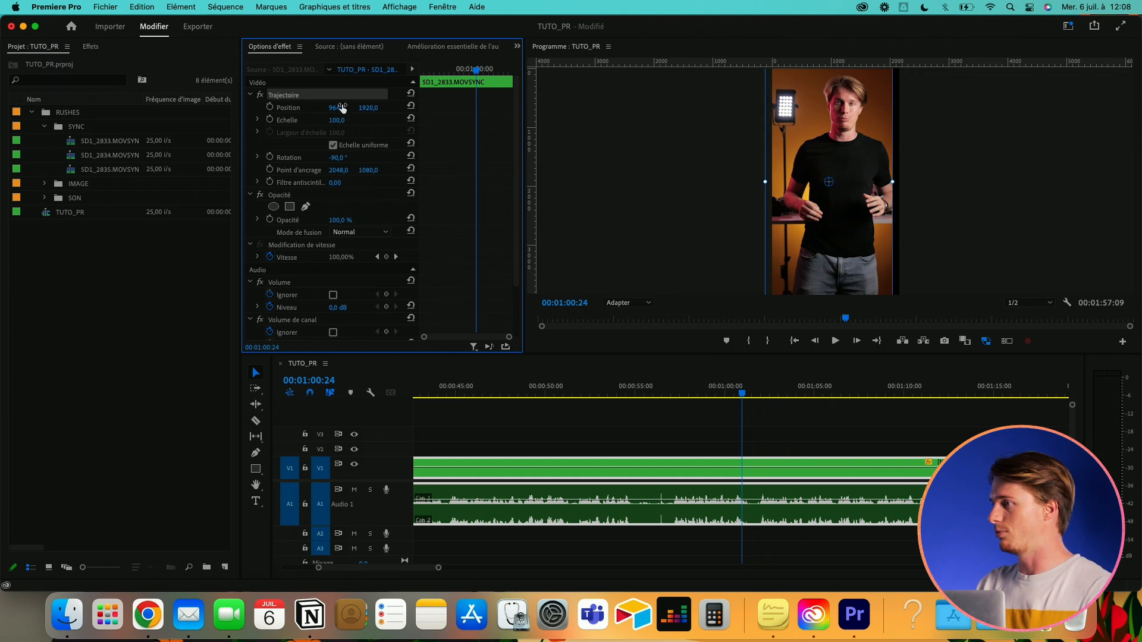
{"action": "key", "text": "super+z"}
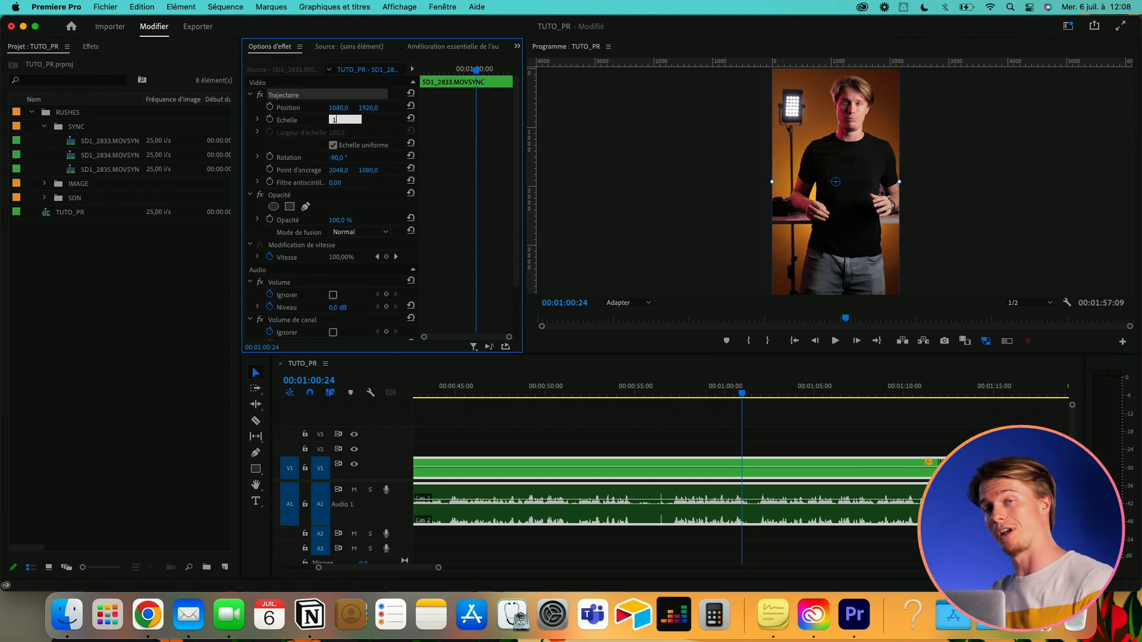
Step: Set the scale of the first segment to 120 and keep its opacity at 100%
{"action": "key", "text": "Return"}
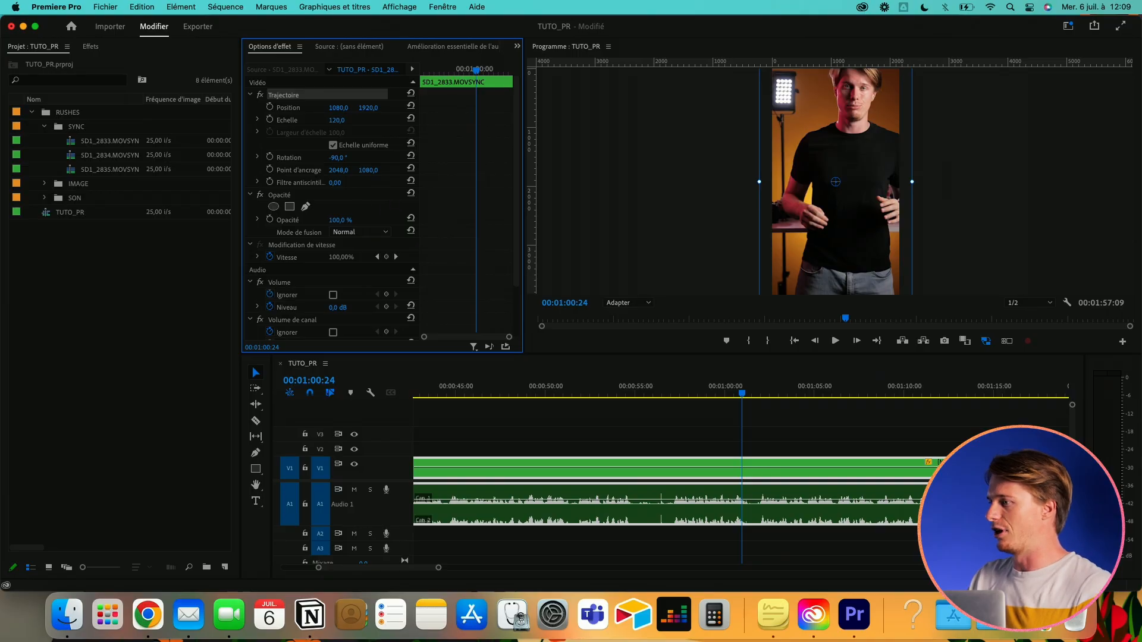
{"action": "mouse_move", "coordinate": [340, 220]}
{"action": "left_mouse_down"}
{"action": "mouse_move", "coordinate": [300, 220]}
{"action": "mouse_move", "coordinate": [342, 220]}
{"action": "left_mouse_up"}
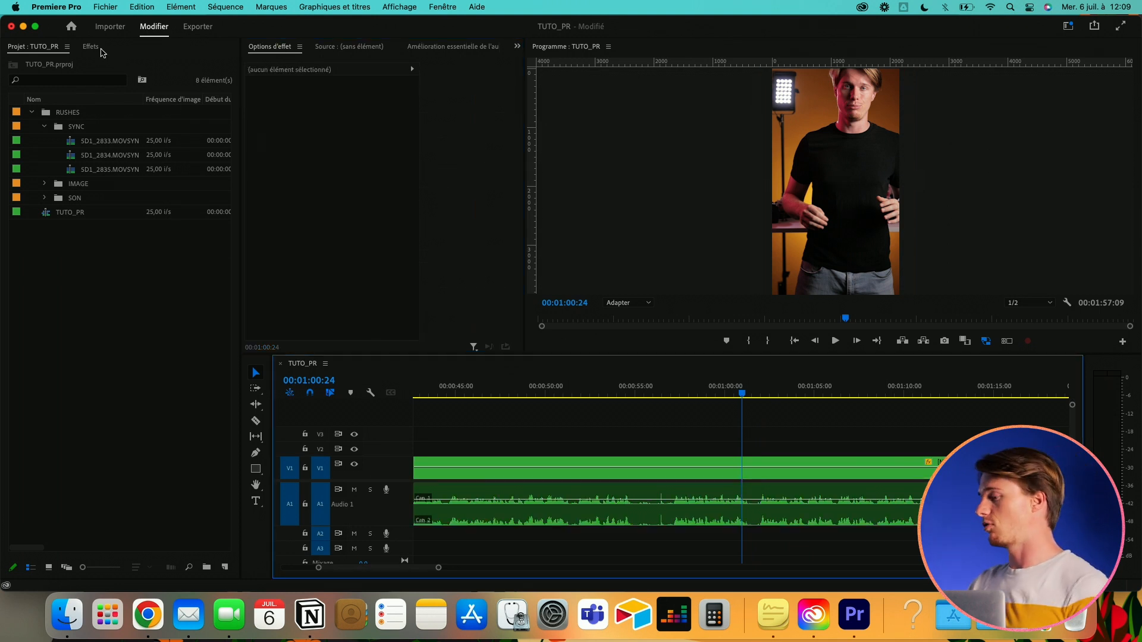
Step: Search the effects for "COULEUR" and apply the Couleur Lumetri video effect to the first clip on V1
{"action": "left_click", "coordinate": [90, 47]}
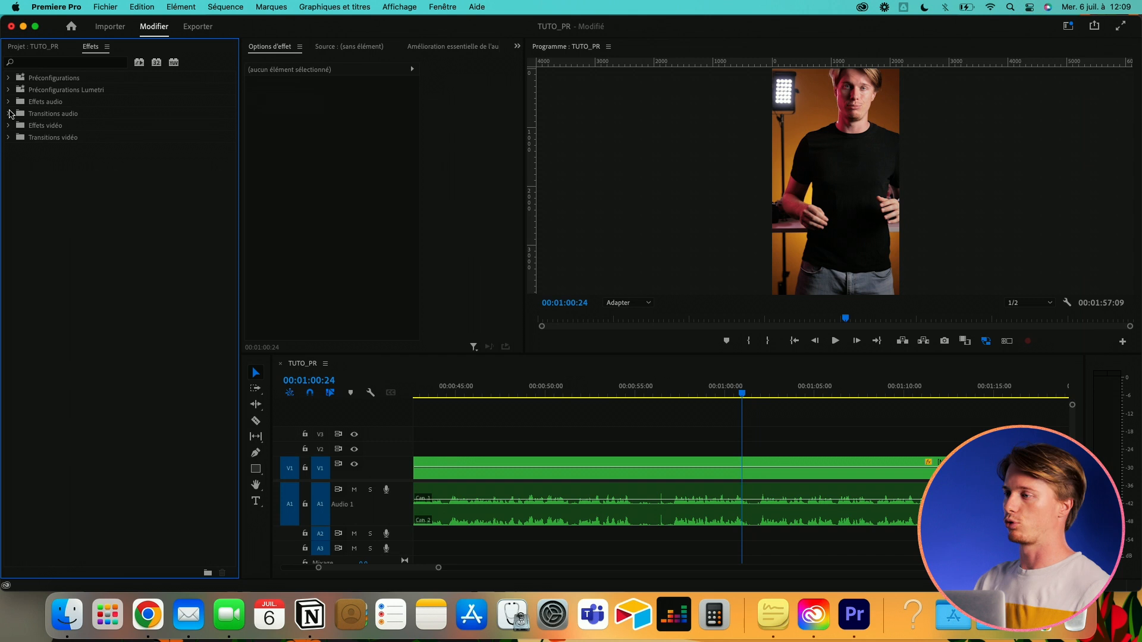
{"action": "left_click", "coordinate": [9, 125]}
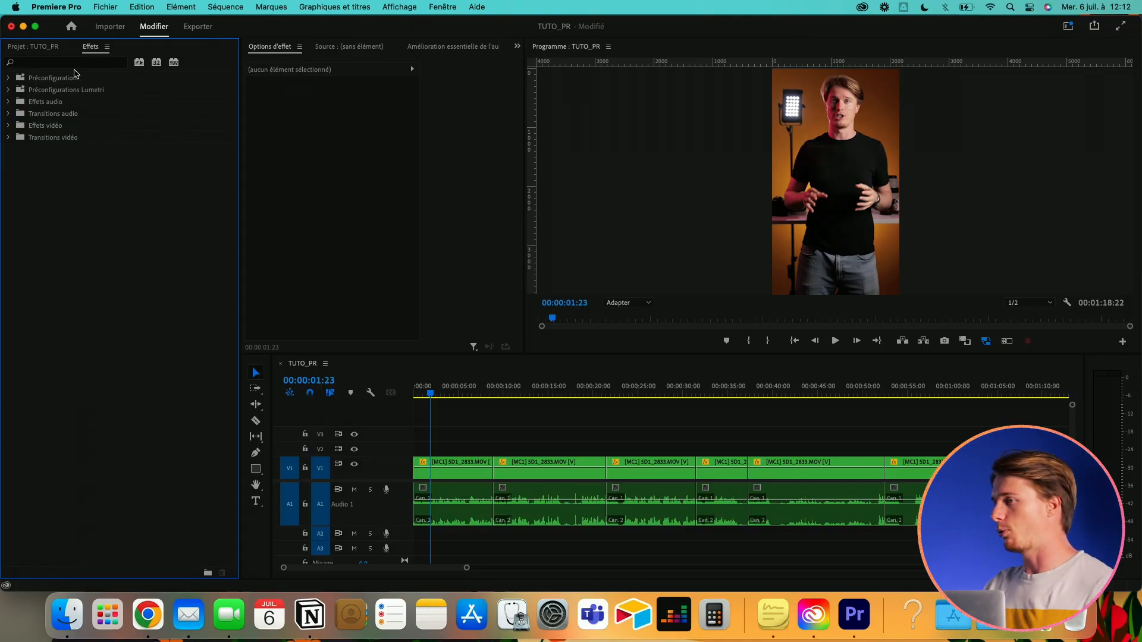
{"action": "left_click", "coordinate": [66, 60]}
{"action": "type", "text": "COULEUR"}
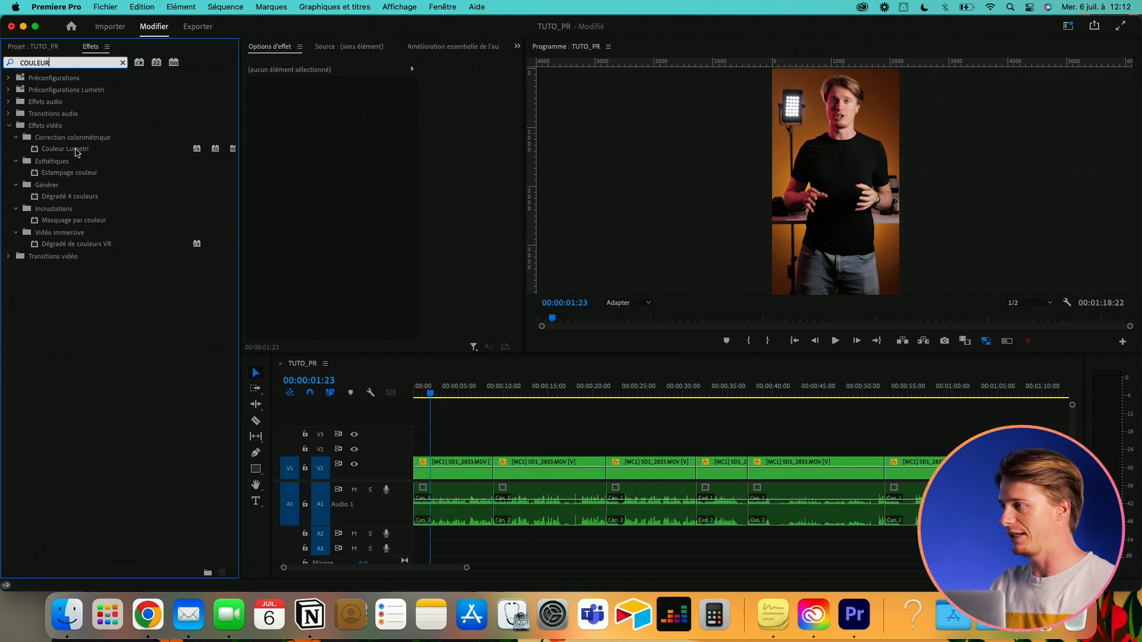
{"action": "left_click", "coordinate": [77, 153]}
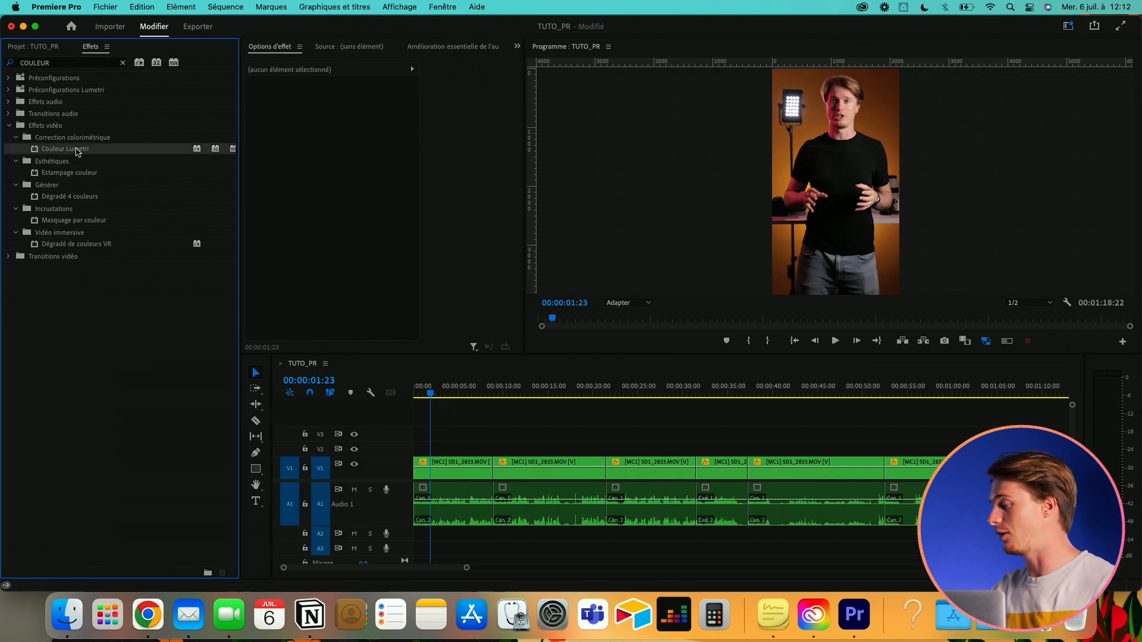
{"action": "left_click_drag", "start_coordinate": [197, 204], "coordinate": [471, 474]}
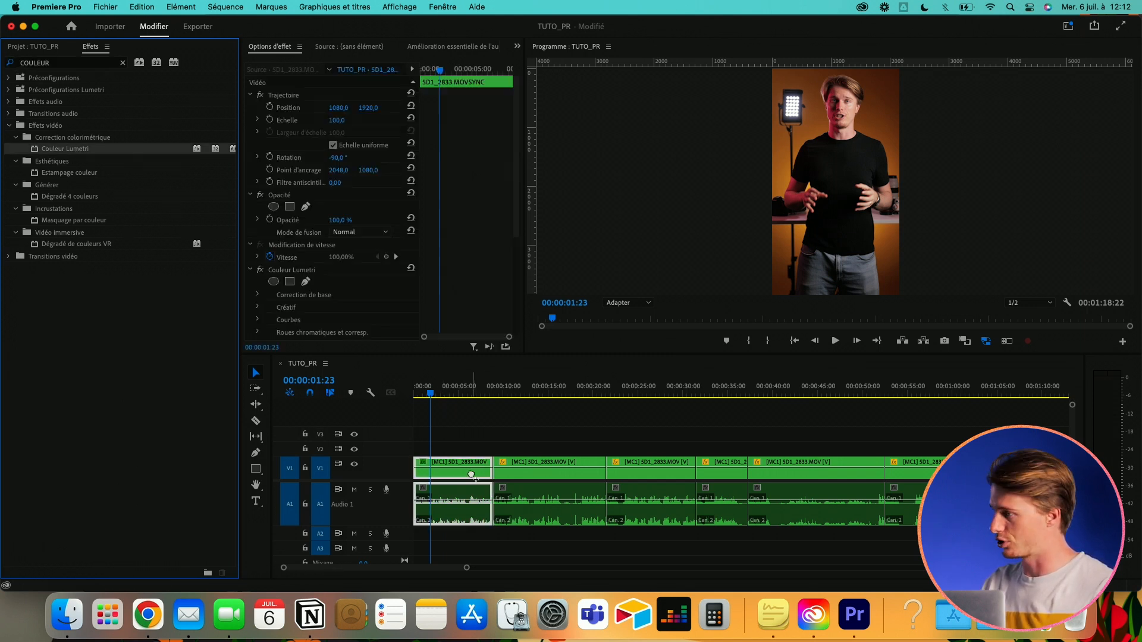
Step: Review the Couleur Lumetri sections on the first clip and remove the effect
{"action": "scroll", "coordinate": [311, 230], "scroll_direction": "down", "scroll_amount": 1}
{"action": "scroll", "coordinate": [310, 226], "scroll_direction": "up", "scroll_amount": 1}
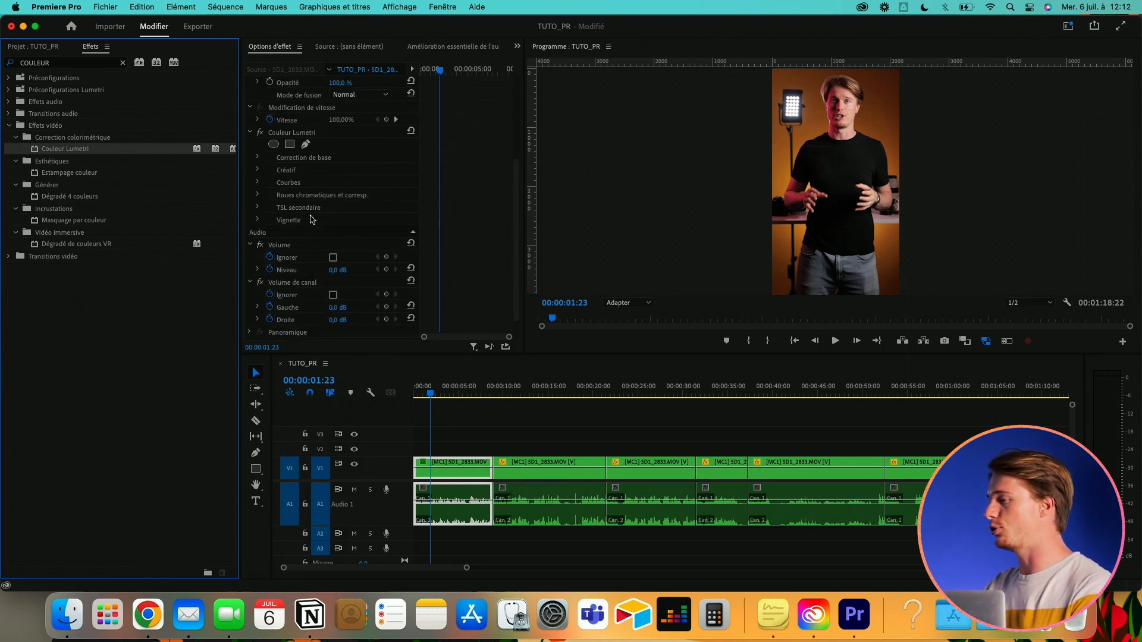
{"action": "left_click", "coordinate": [257, 161]}
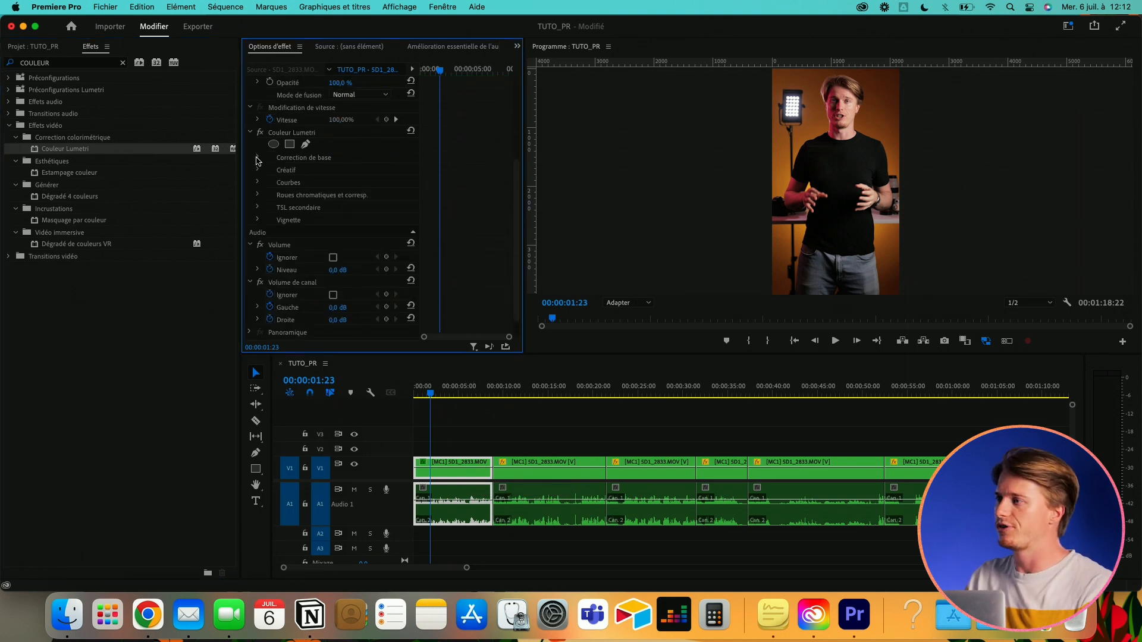
{"action": "left_click", "coordinate": [295, 132]}
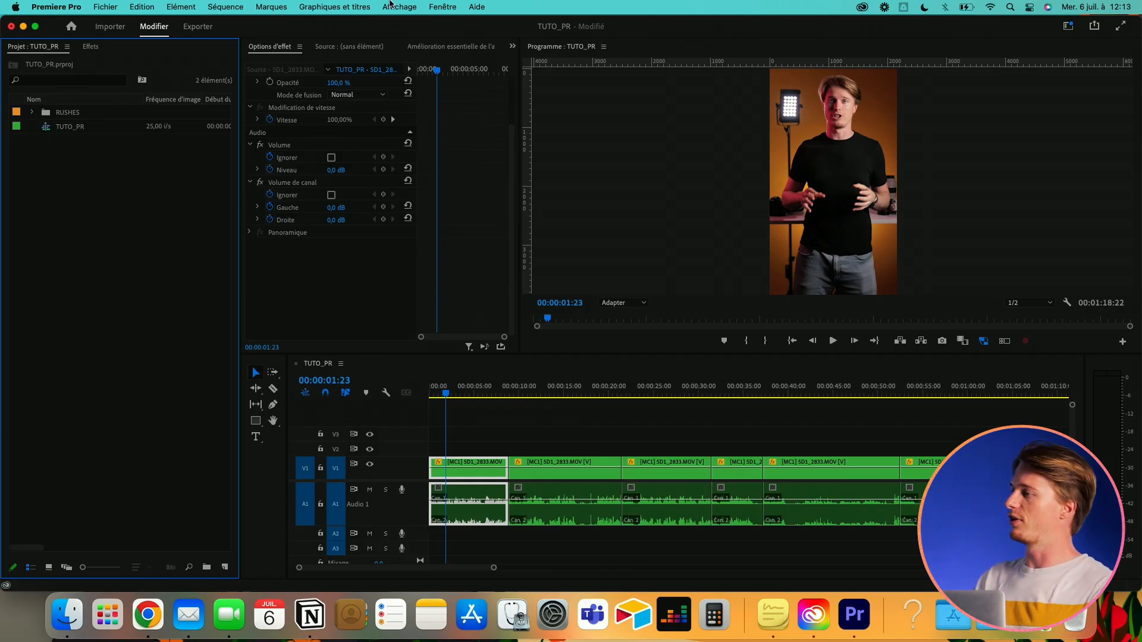
Step: Show the Couleur Lumetri controls in the workspace, widening them and enlarging the programme monitor
{"action": "left_click", "coordinate": [441, 6]}
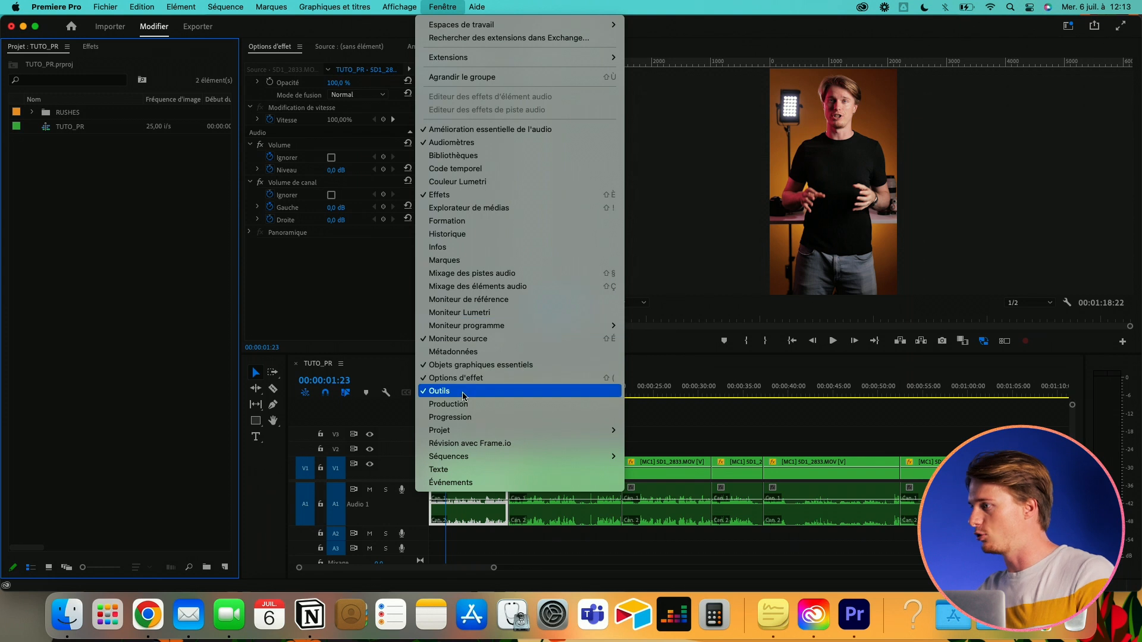
{"action": "left_click", "coordinate": [491, 182]}
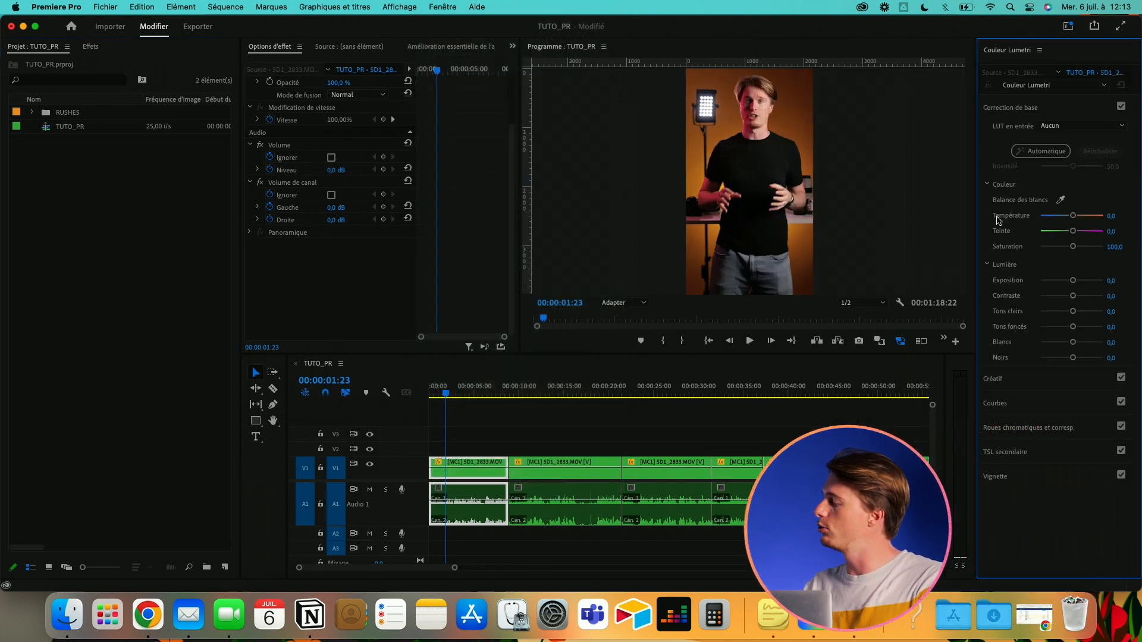
{"action": "left_click_drag", "start_coordinate": [976, 184], "coordinate": [678, 176]}
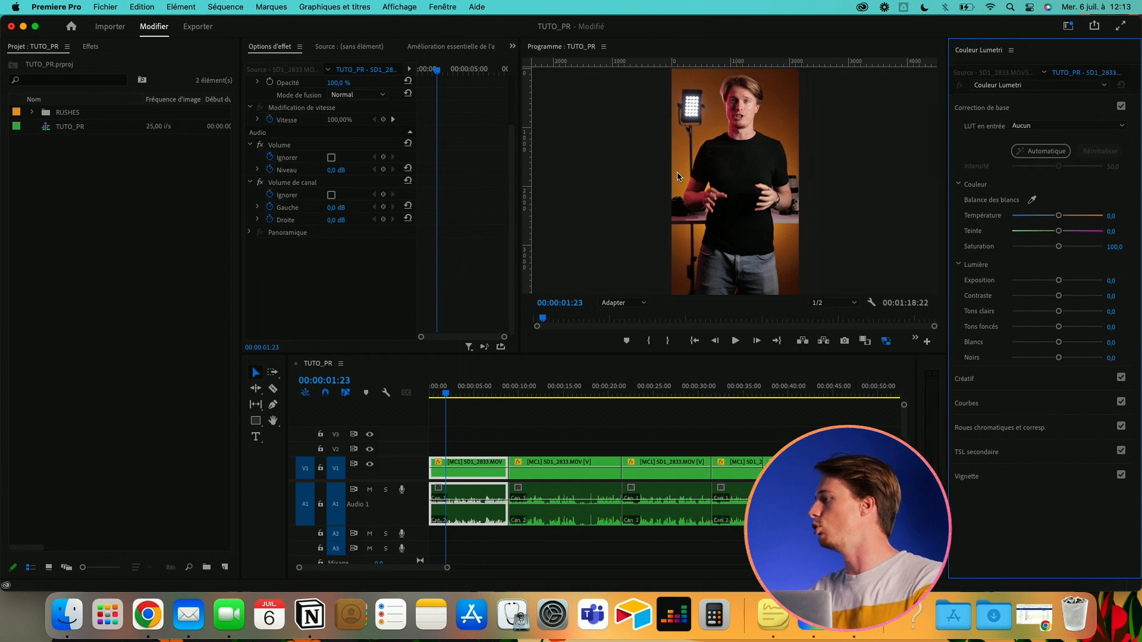
{"action": "left_click_drag", "start_coordinate": [519, 187], "coordinate": [414, 186]}
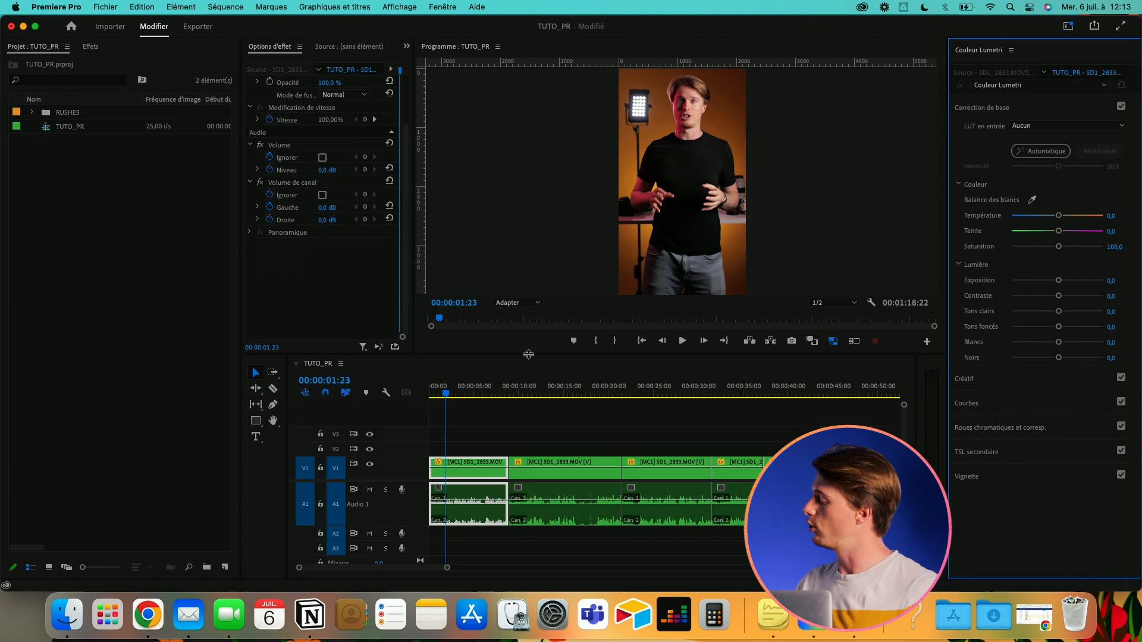
{"action": "left_click_drag", "start_coordinate": [527, 364], "coordinate": [515, 442]}
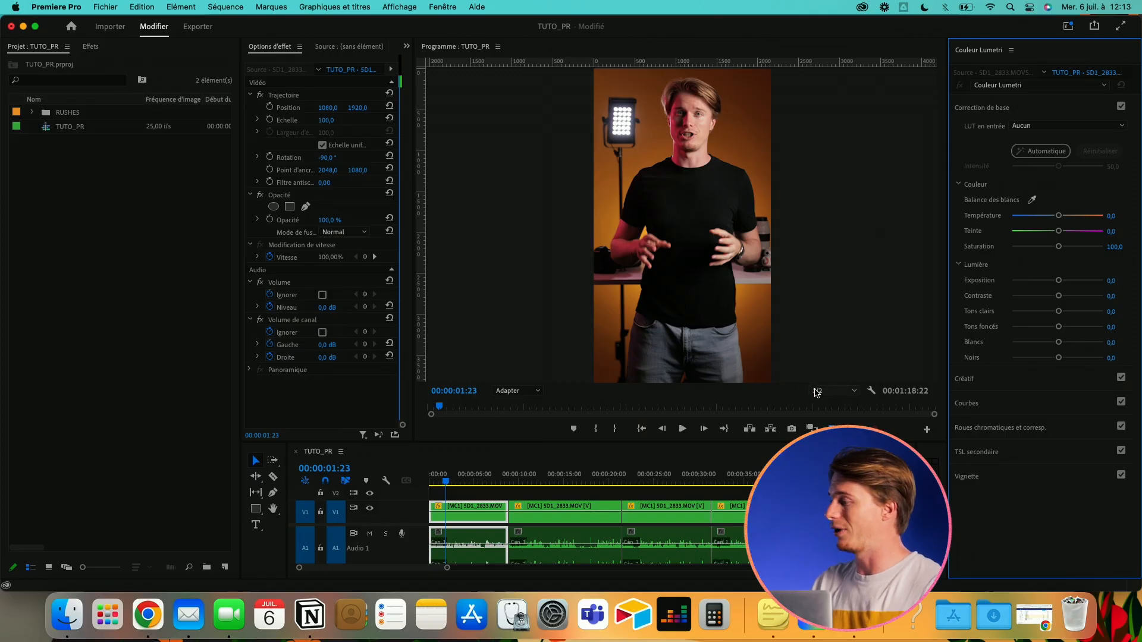
Step: Set the programme monitor's playback resolution to Intégrale and look through the Courbes and Roues chromatiques sections of Couleur Lumetri
{"action": "left_click", "coordinate": [818, 392]}
{"action": "left_click", "coordinate": [826, 405]}
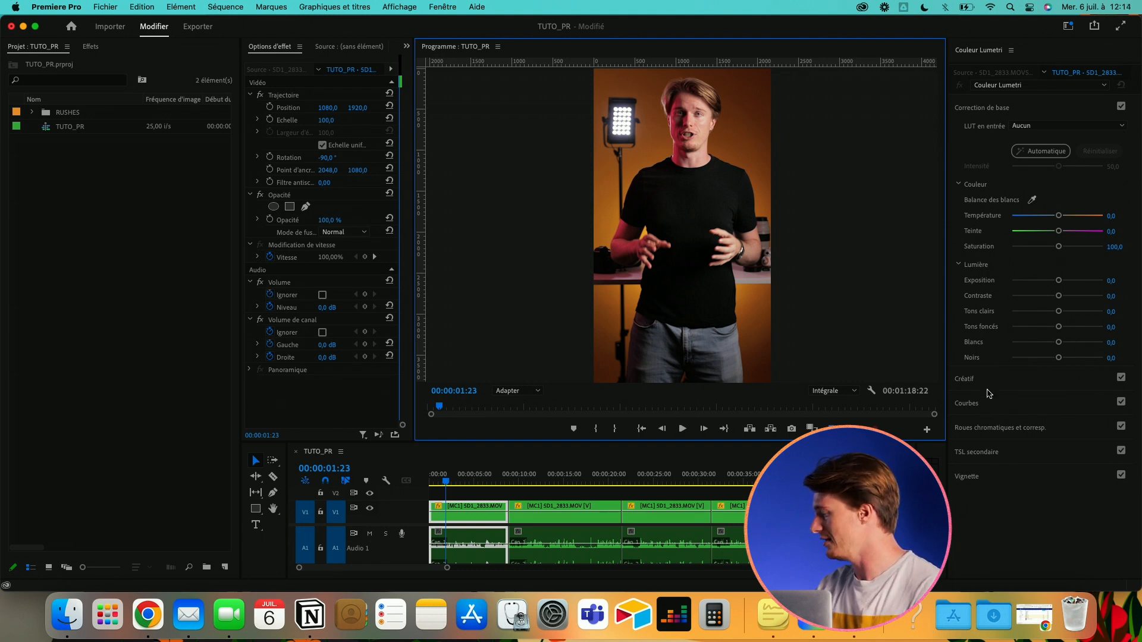
{"action": "left_click", "coordinate": [985, 408]}
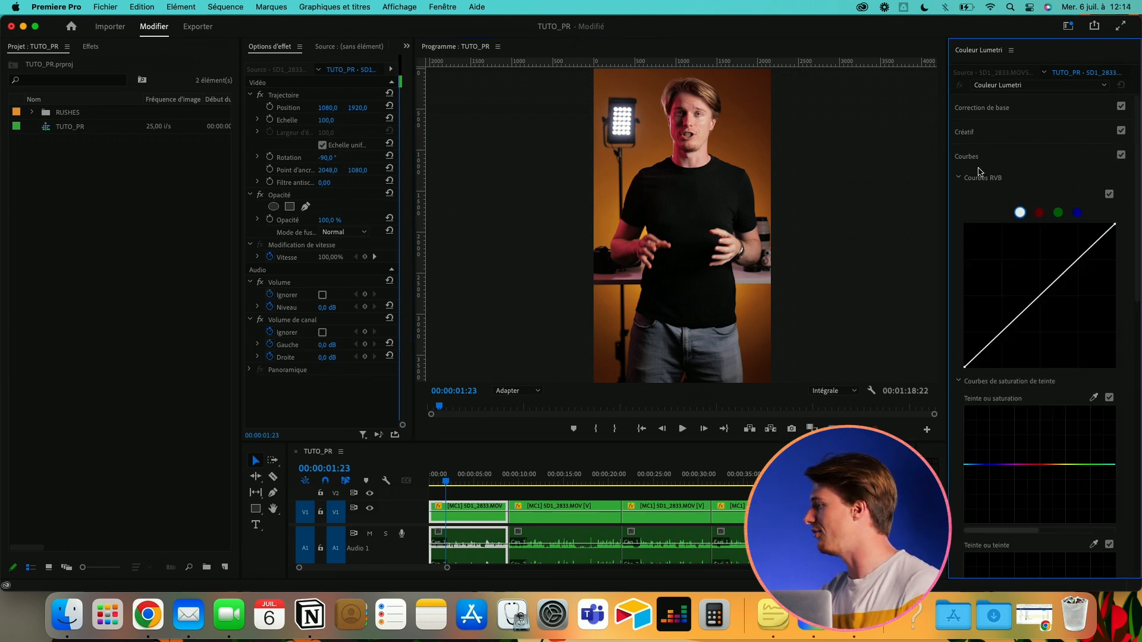
{"action": "scroll", "coordinate": [978, 172], "scroll_direction": "down", "scroll_amount": 10}
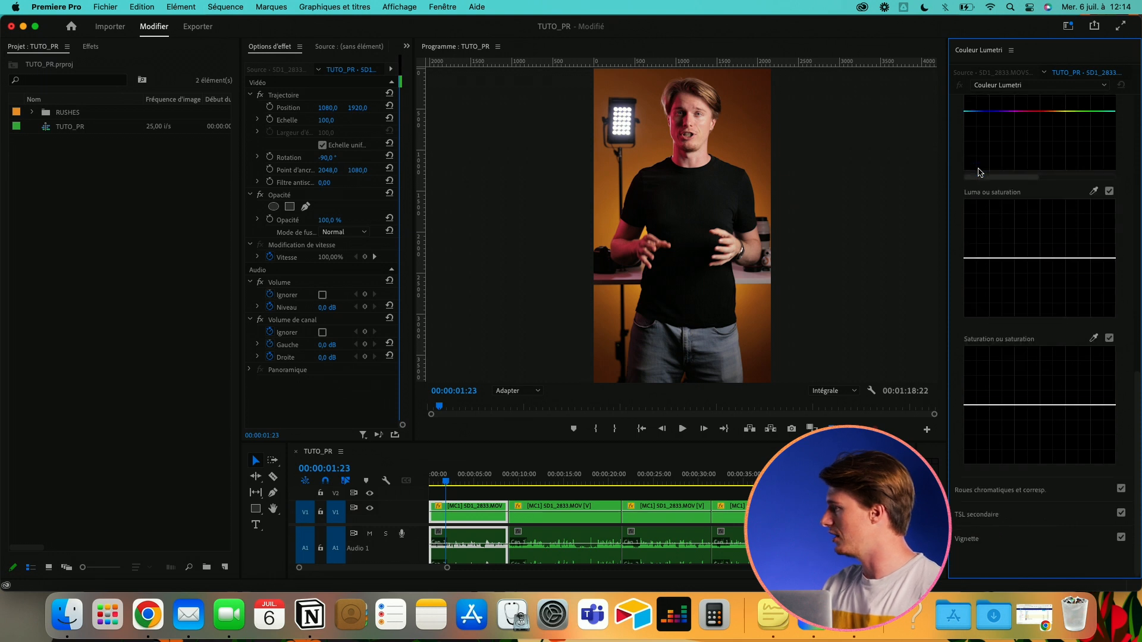
{"action": "left_click", "coordinate": [987, 503]}
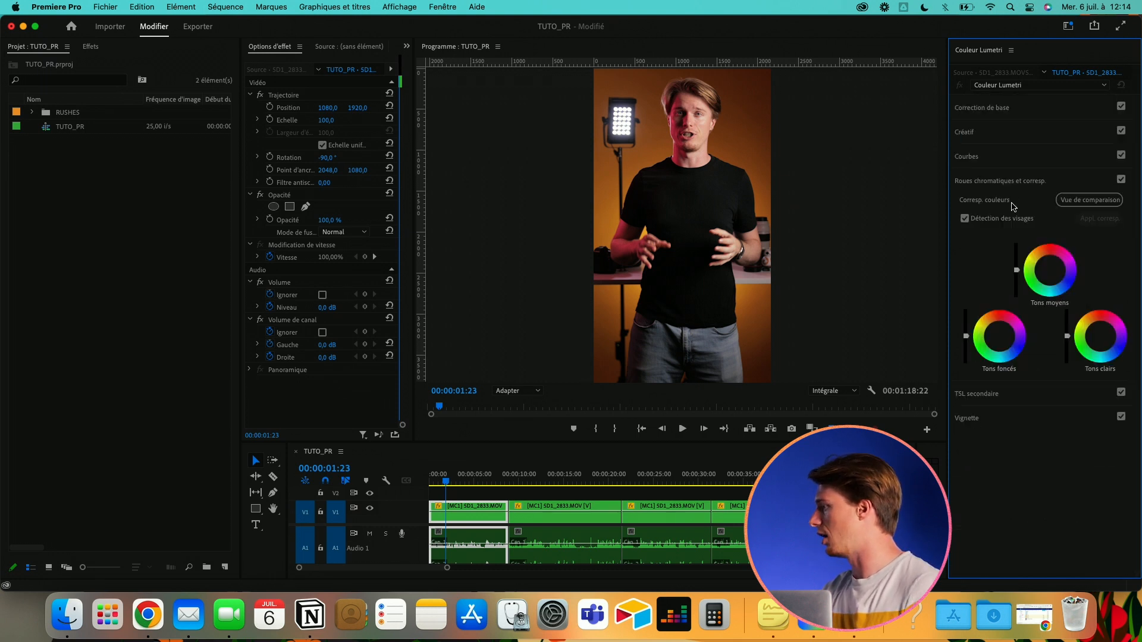
Step: Correct the first clip with Température -7,8, Saturation 114,3, Exposition 1,0, Tons foncés -15,6 and Noirs 2,6, and compare it with the effect switched off
{"action": "left_click", "coordinate": [989, 116]}
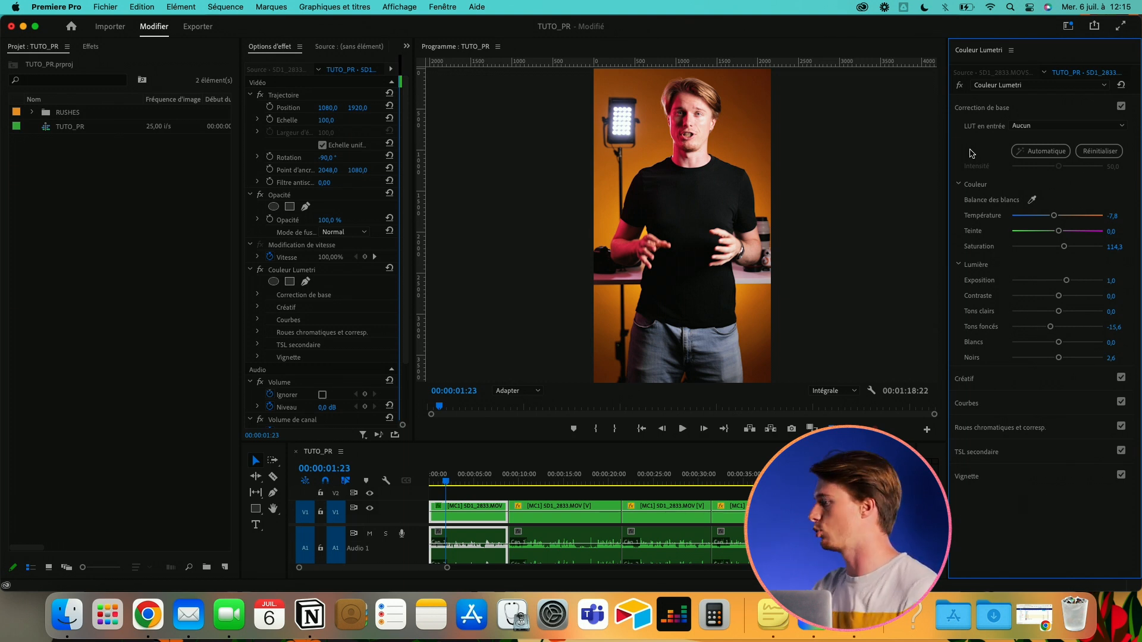
{"action": "left_click", "coordinate": [960, 88]}
{"action": "left_click", "coordinate": [960, 88]}
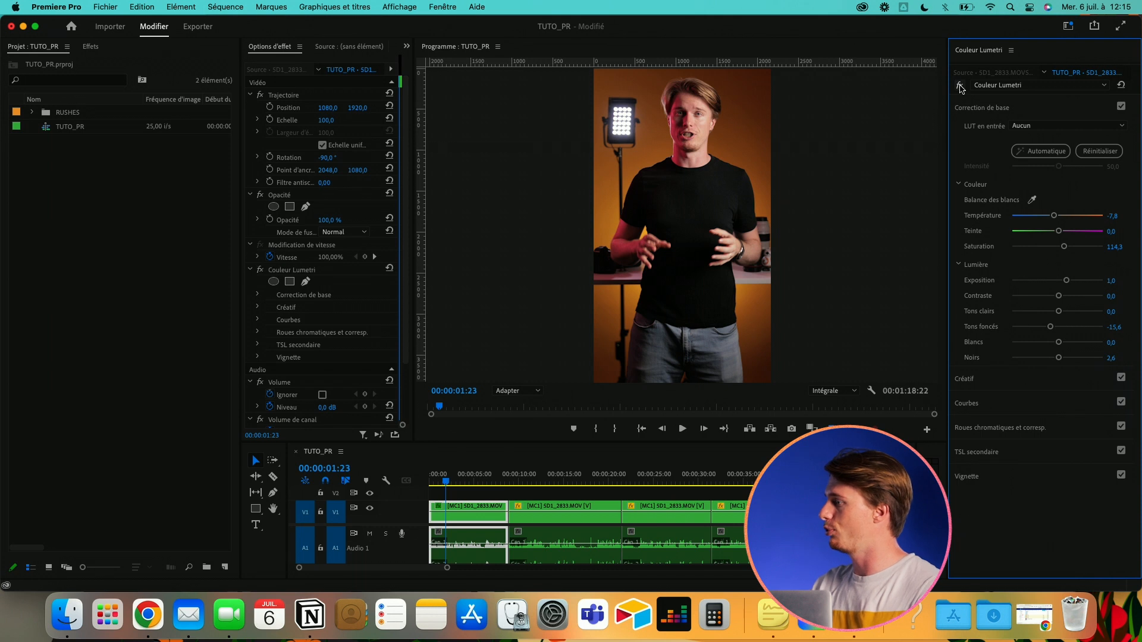
{"action": "left_click", "coordinate": [960, 88]}
{"action": "left_click", "coordinate": [960, 88]}
Step: Restore the saved layout of the 1 ÉCRAN workspace
{"action": "left_click", "coordinate": [758, 112]}
{"action": "left_click", "coordinate": [457, 5]}
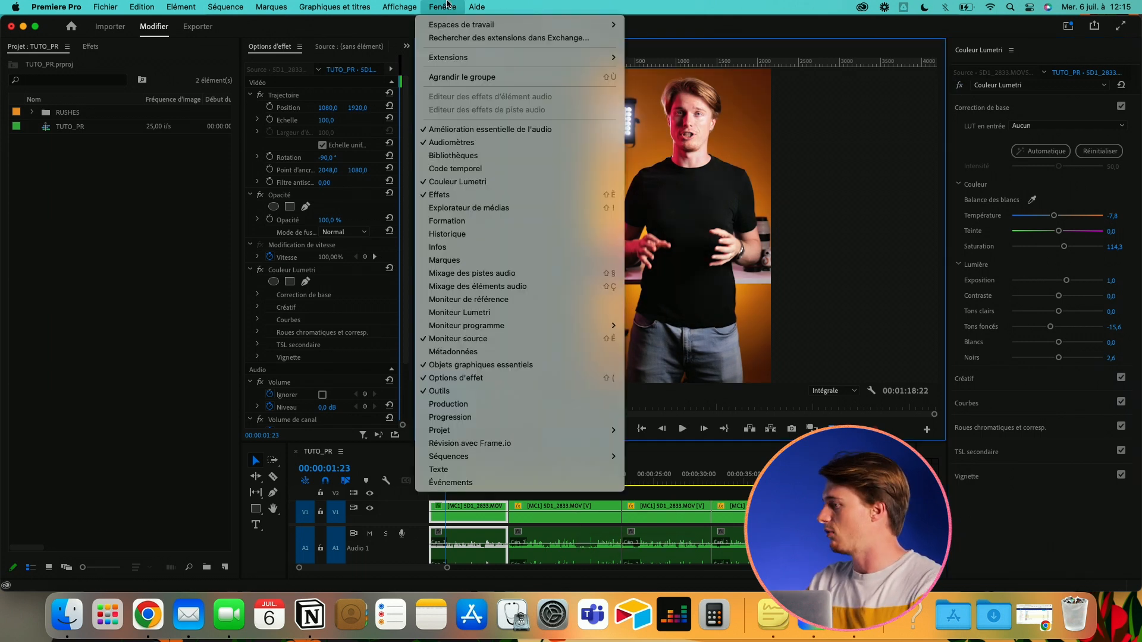
{"action": "mouse_move", "coordinate": [458, 25]}
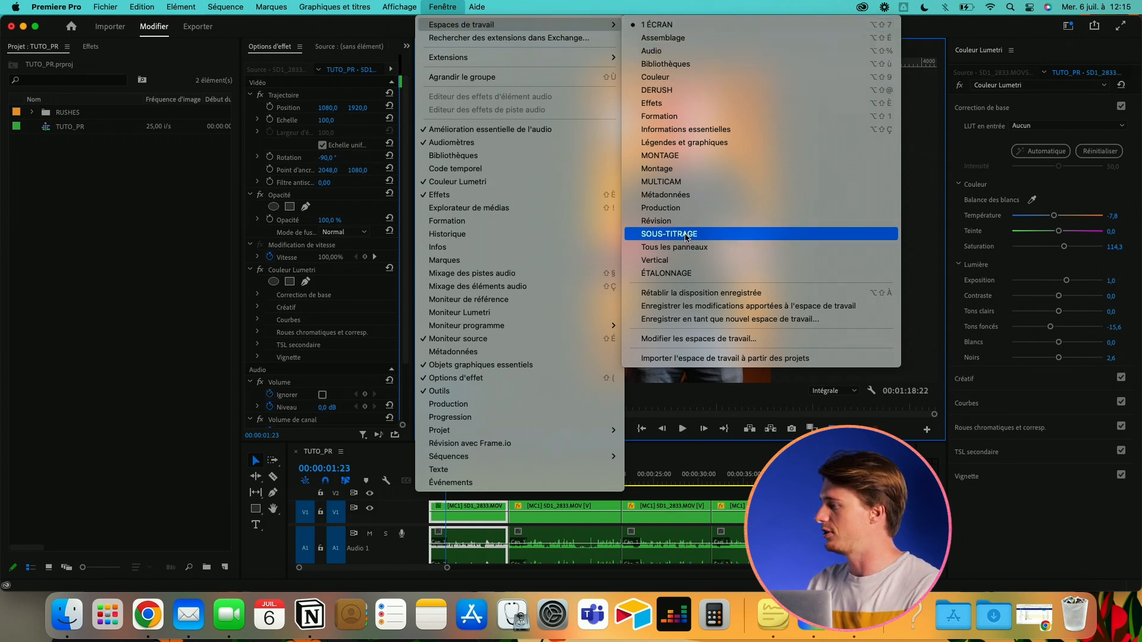
{"action": "left_click", "coordinate": [718, 293]}
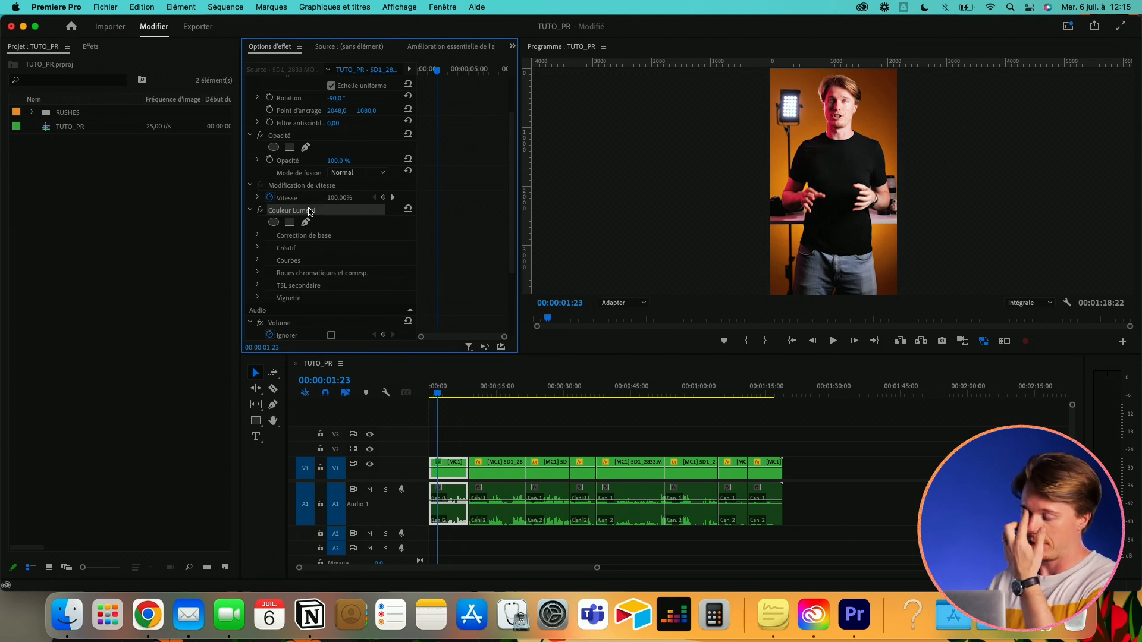
Step: Cut the Couleur Lumetri effect from the first clip on V1 so it can be pasted elsewhere
{"action": "left_click_drag", "start_coordinate": [496, 424], "coordinate": [762, 472]}
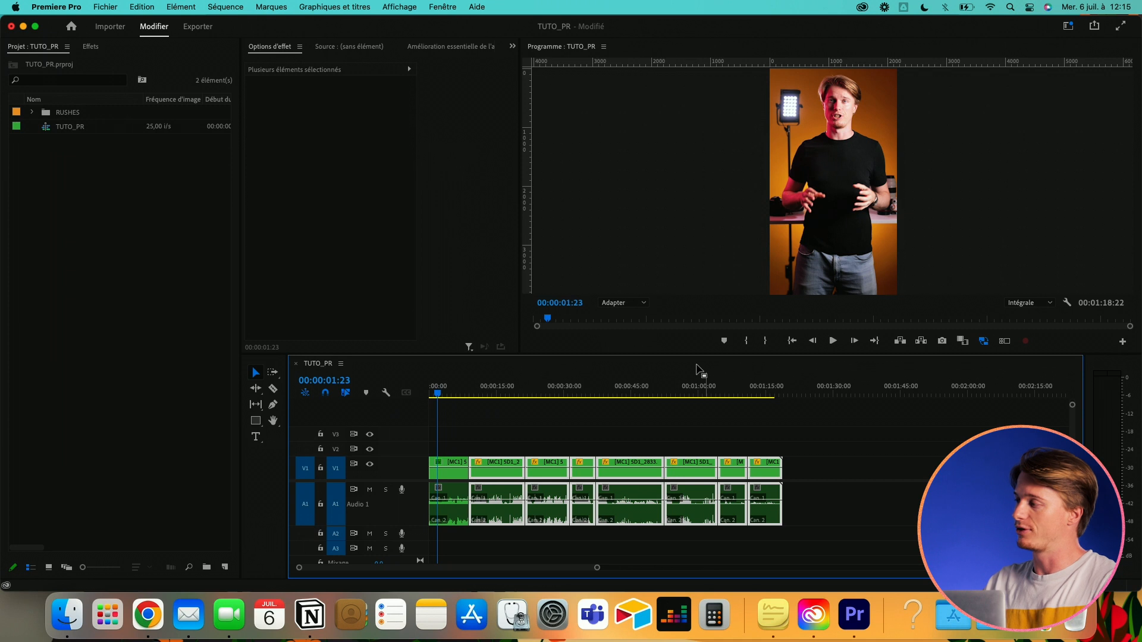
{"action": "left_click", "coordinate": [642, 375]}
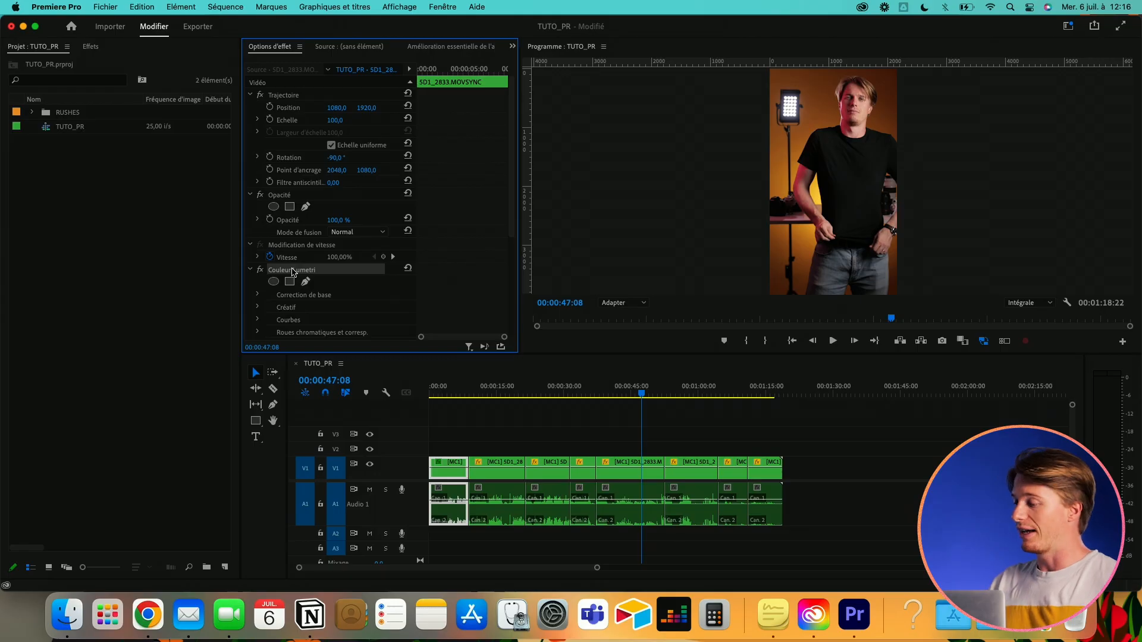
{"action": "left_click", "coordinate": [143, 340]}
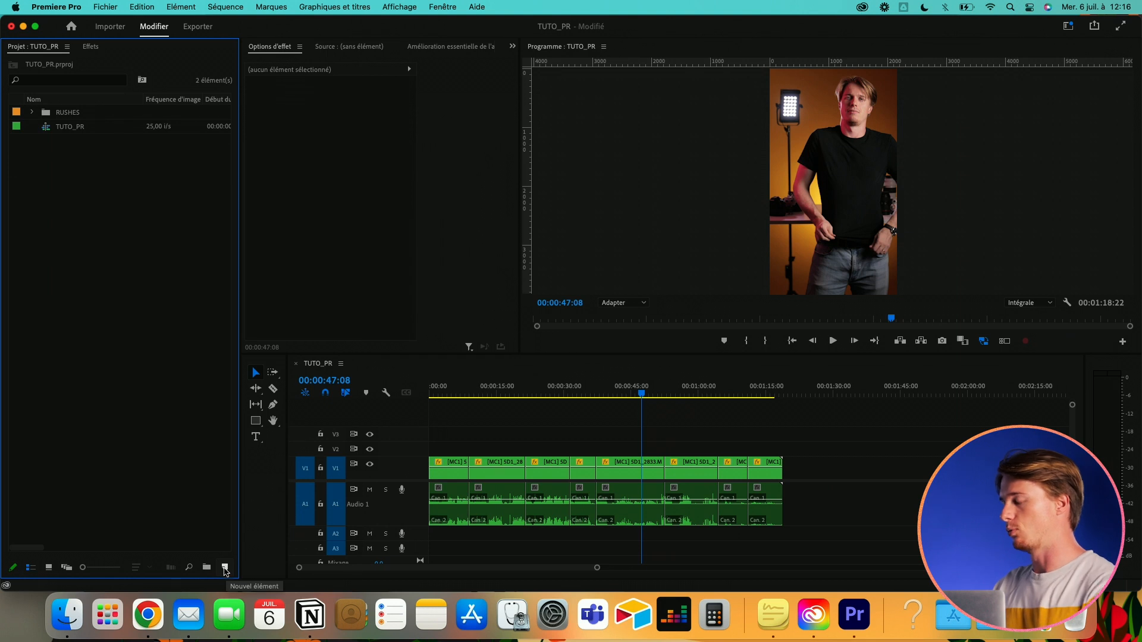
Step: Create a 2160 x 3840 adjustment layer at 25 fps with square pixels and rename it COLO
{"action": "left_click", "coordinate": [224, 569]}
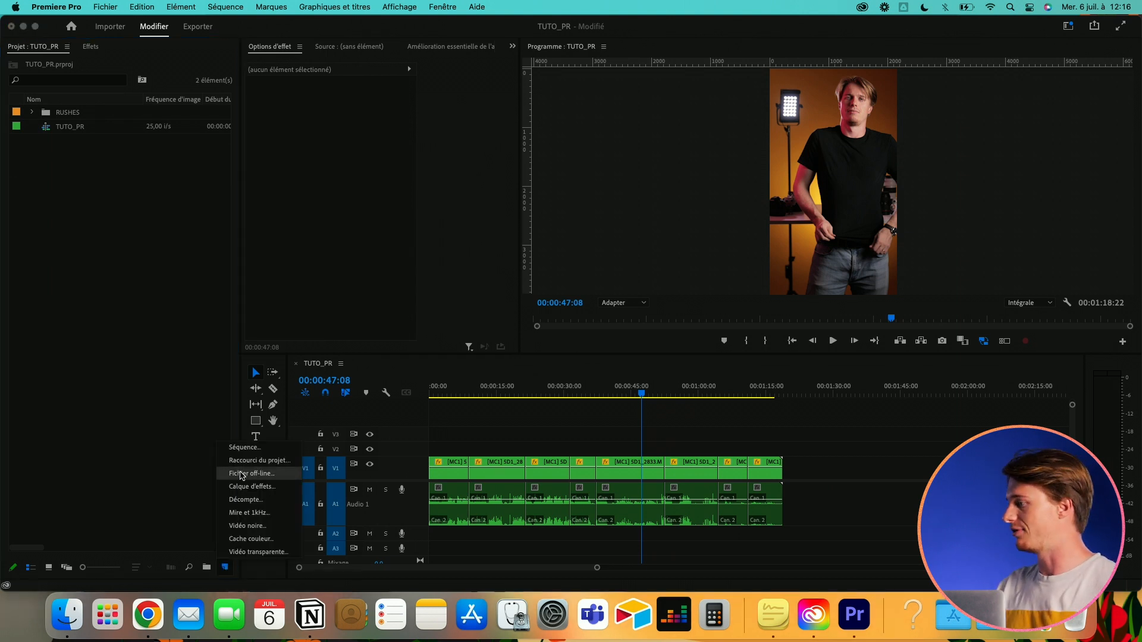
{"action": "left_click", "coordinate": [239, 487]}
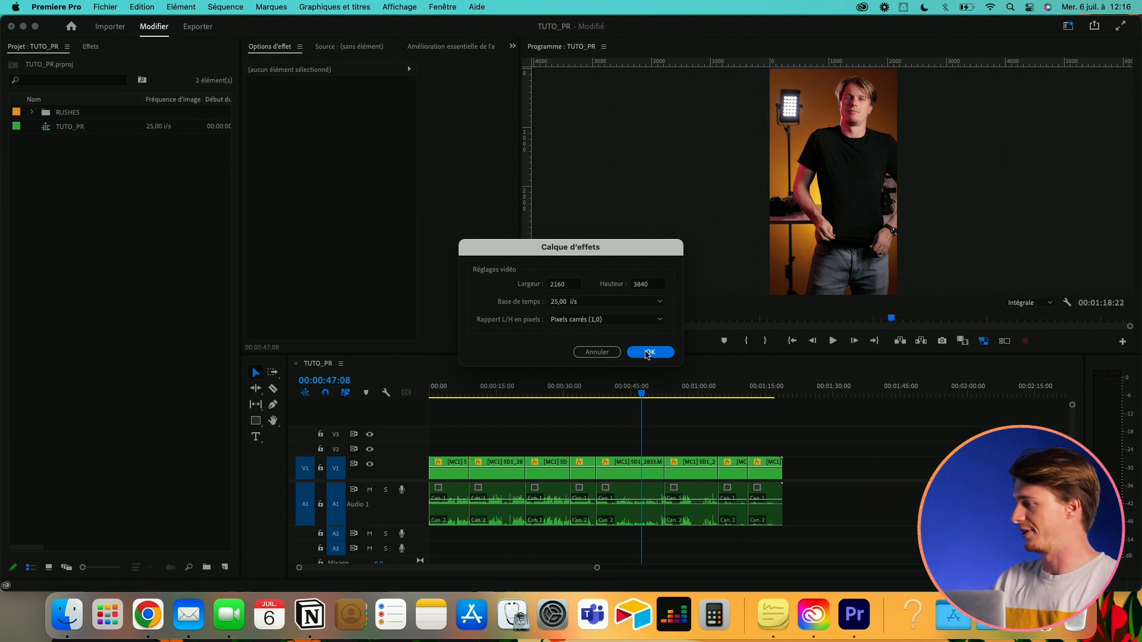
{"action": "left_click", "coordinate": [647, 354]}
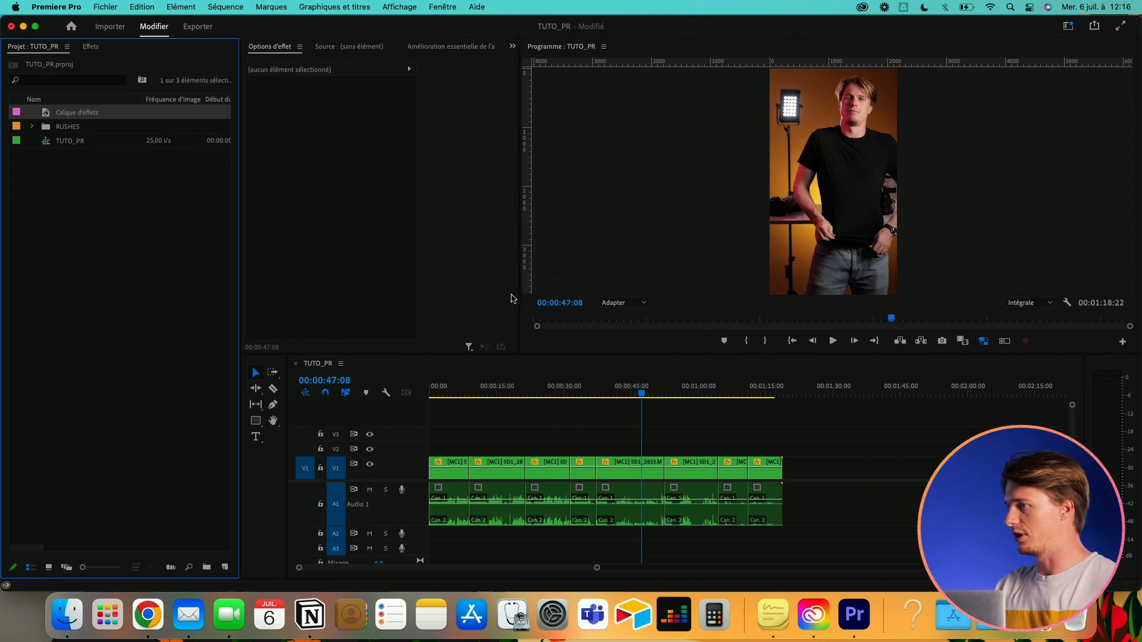
{"action": "left_click", "coordinate": [65, 115]}
{"action": "left_click", "coordinate": [65, 113]}
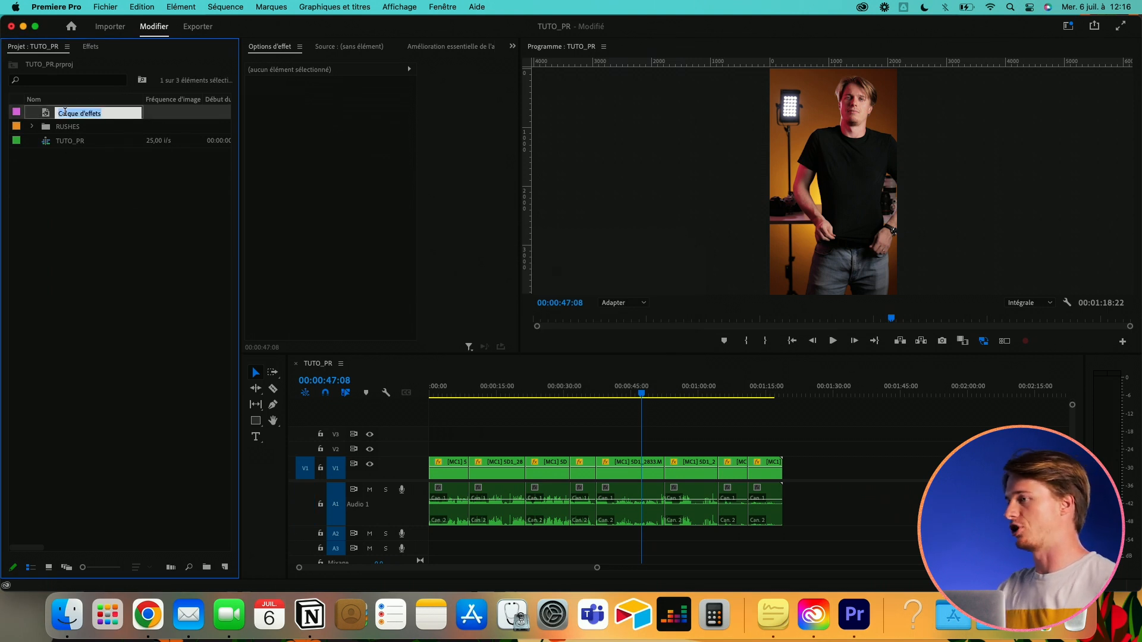
{"action": "type", "text": "coc"}
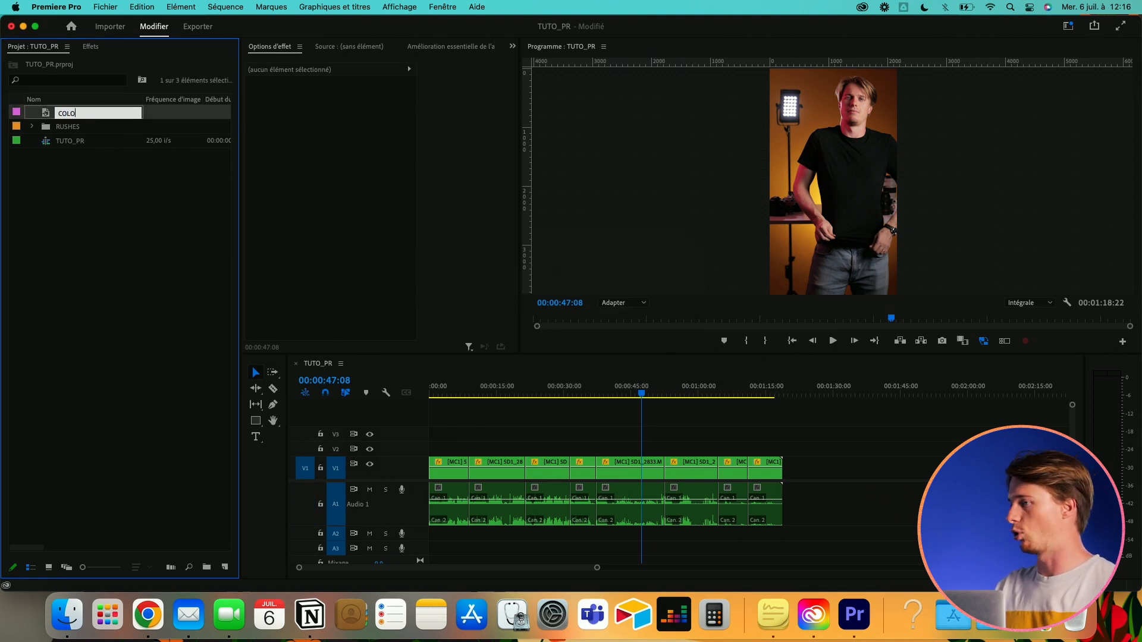
{"action": "key", "text": "Return"}
{"action": "key", "text": "Escape"}
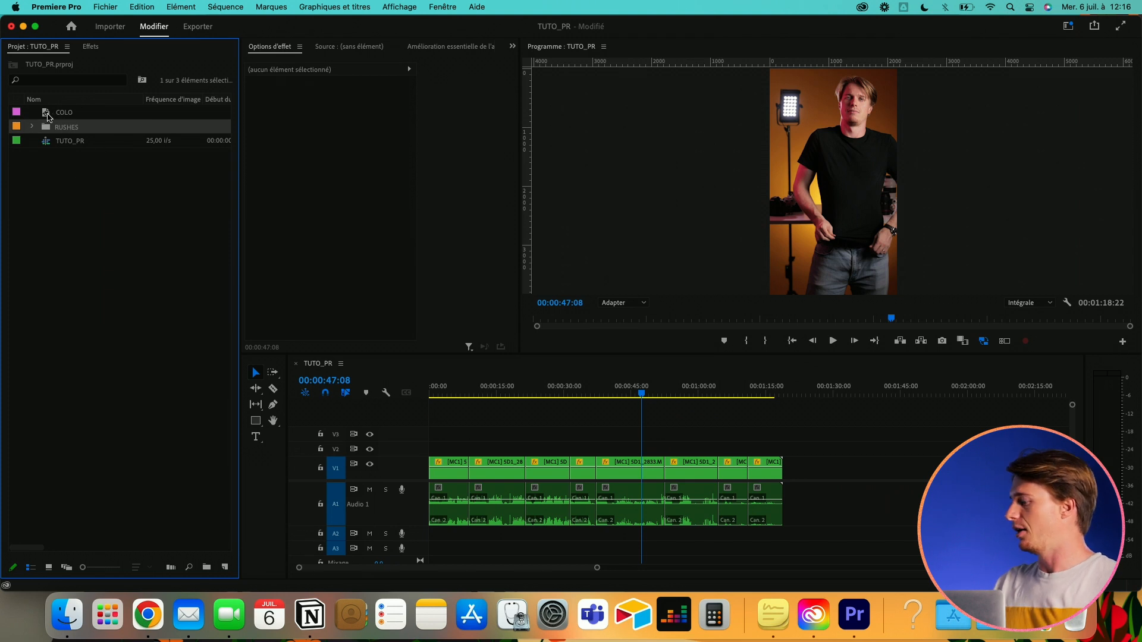
Step: Place the COLO adjustment layer on V2 and extend it over all the clips of the sequence
{"action": "left_click_drag", "start_coordinate": [47, 116], "coordinate": [254, 266]}
{"action": "left_click_drag", "start_coordinate": [470, 392], "coordinate": [779, 444]}
{"action": "left_click", "coordinate": [482, 392]}
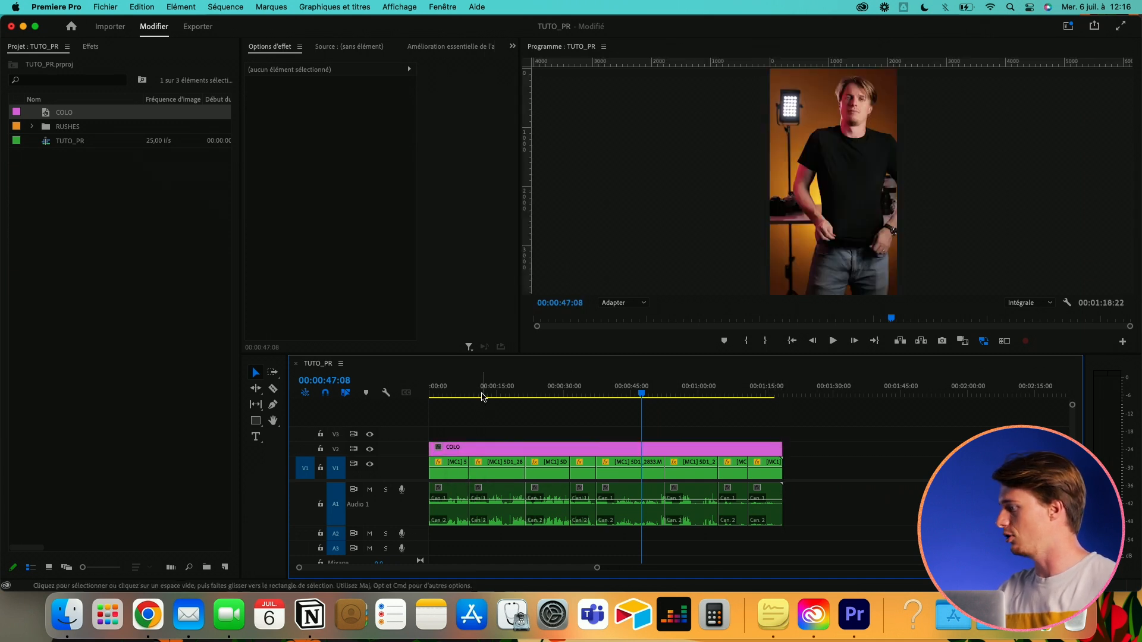
Step: Paste the copied Couleur Lumetri effect onto the COLO layer and check the grade on other clips up to 00:00:43:18
{"action": "left_click", "coordinate": [482, 446]}
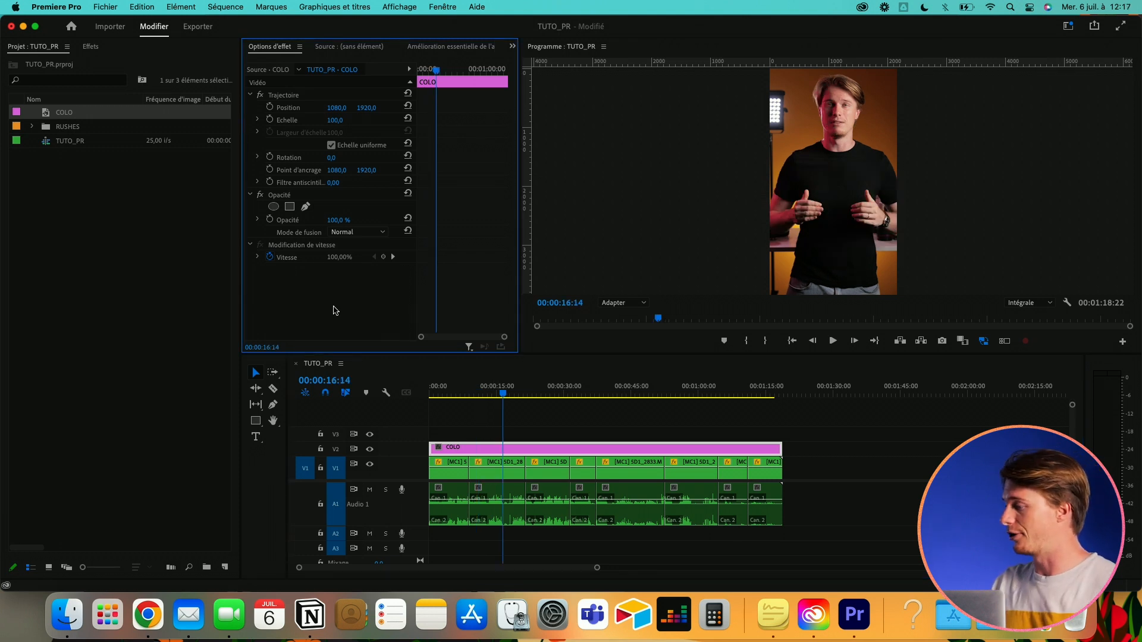
{"action": "key", "text": "super+v"}
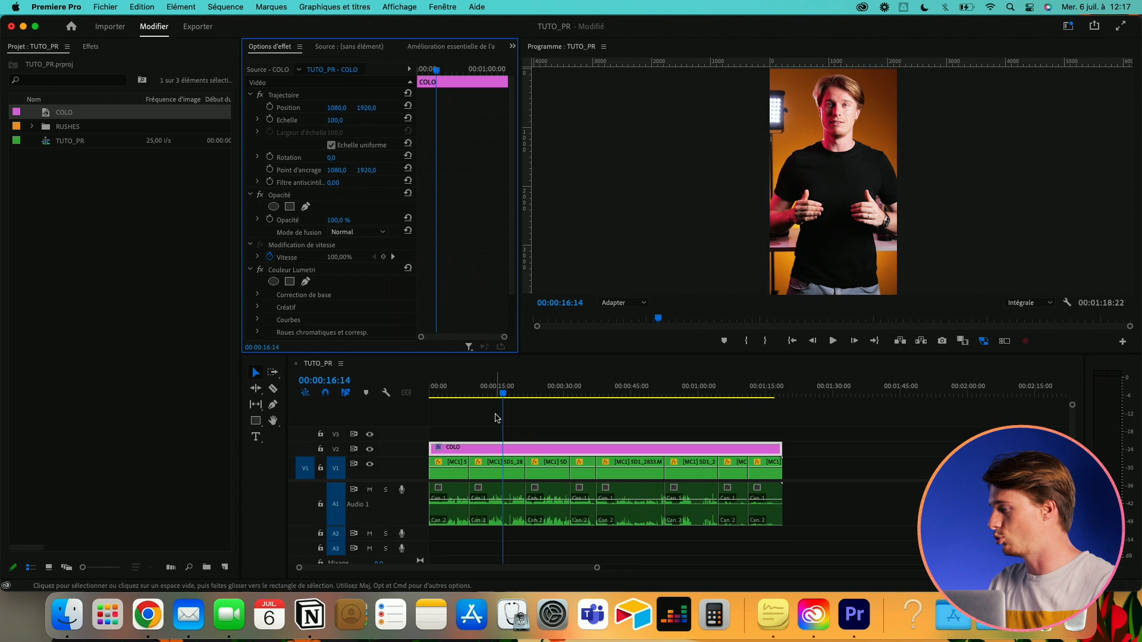
{"action": "left_click_drag", "start_coordinate": [589, 388], "coordinate": [626, 392]}
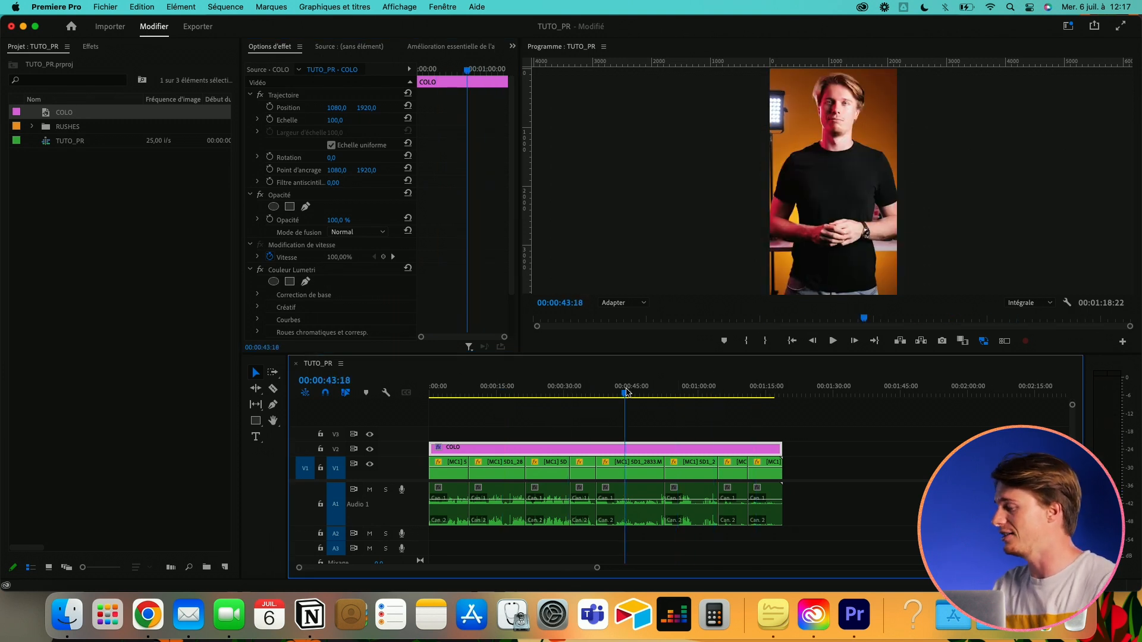